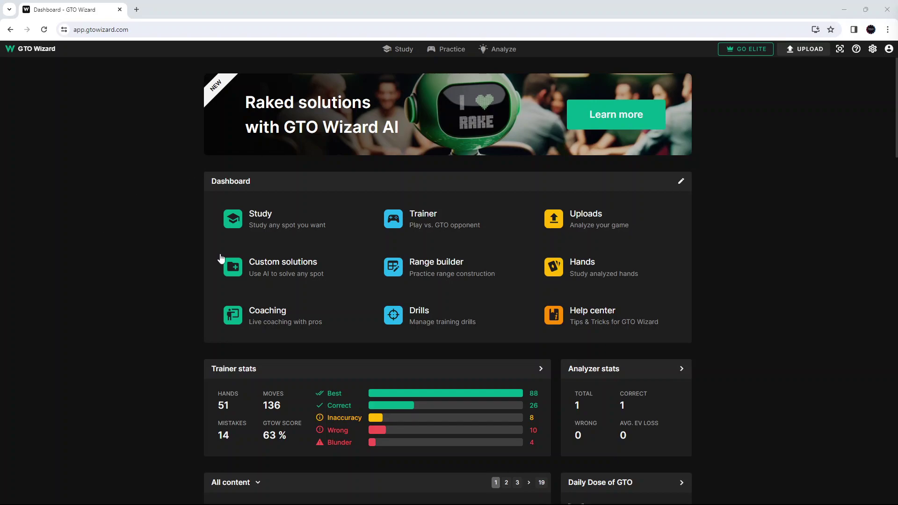
Step: Open the Study solutions and build the preflop line with BTN Raise 2, SB Fold and BB Call
click(257, 224)
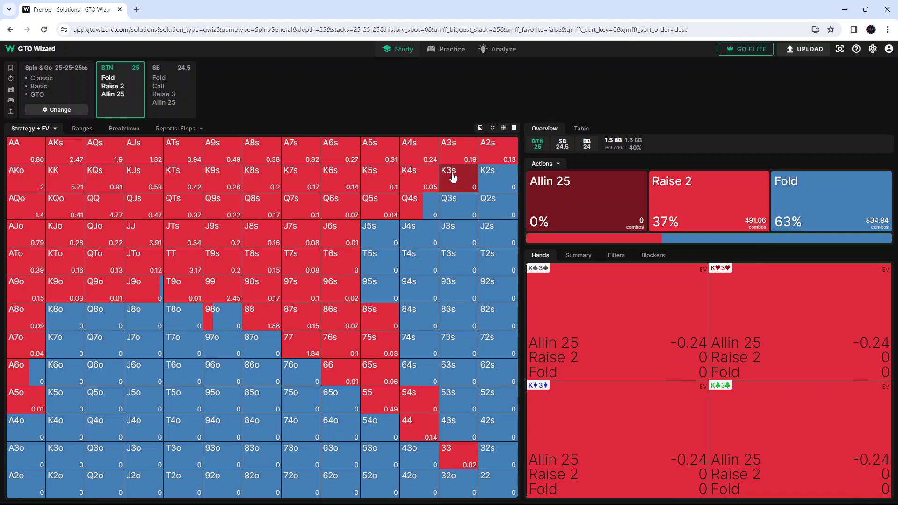
key(Right)
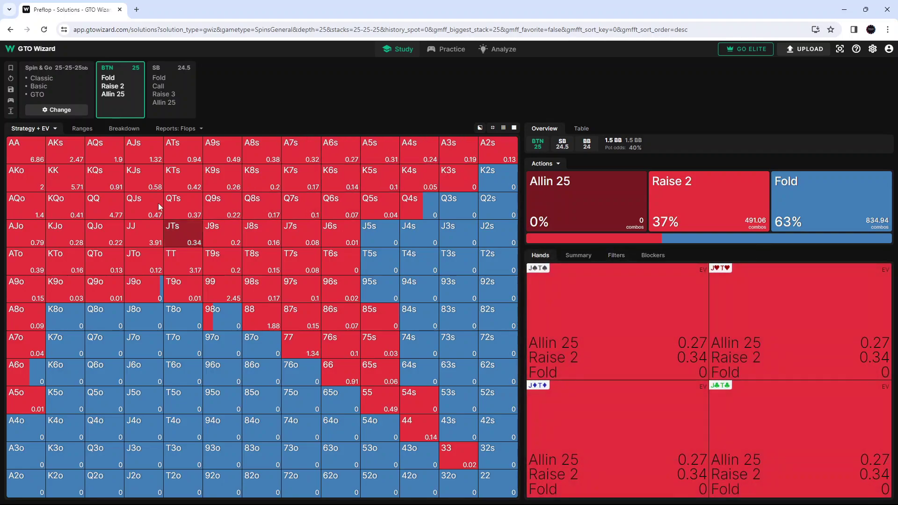
click(115, 87)
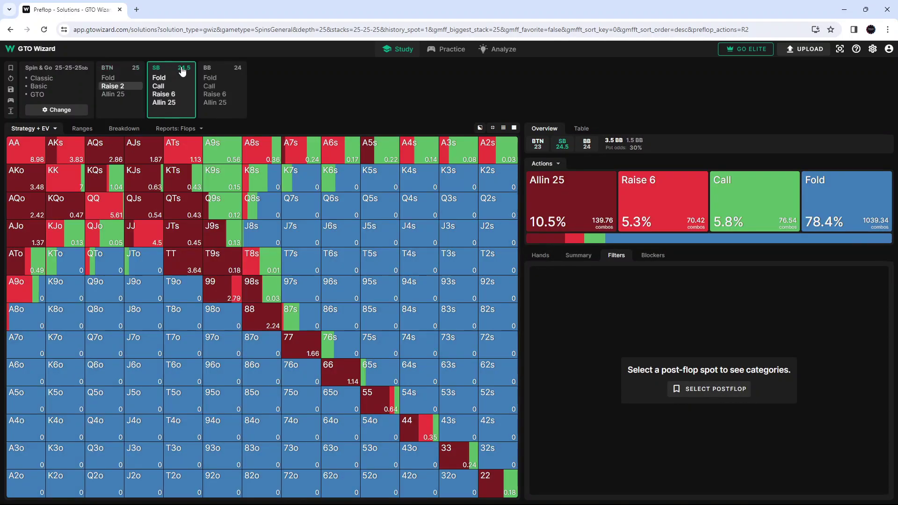
click(219, 87)
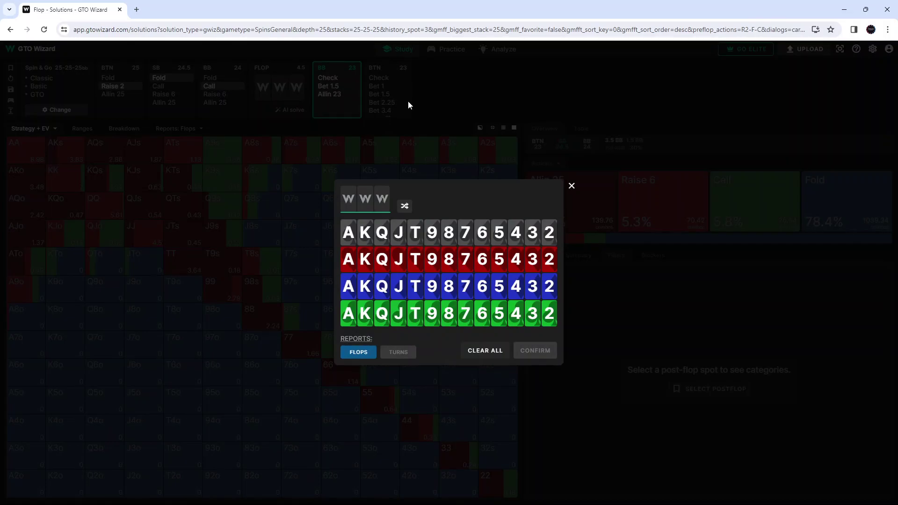
Step: Open the aggregated flops report for the line where the BB checks, and sort it by Bet 1
click(357, 353)
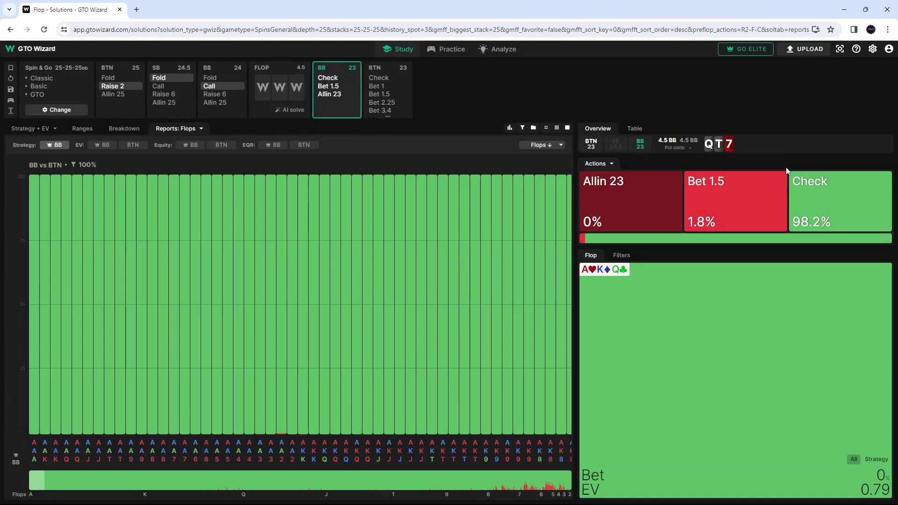
click(329, 81)
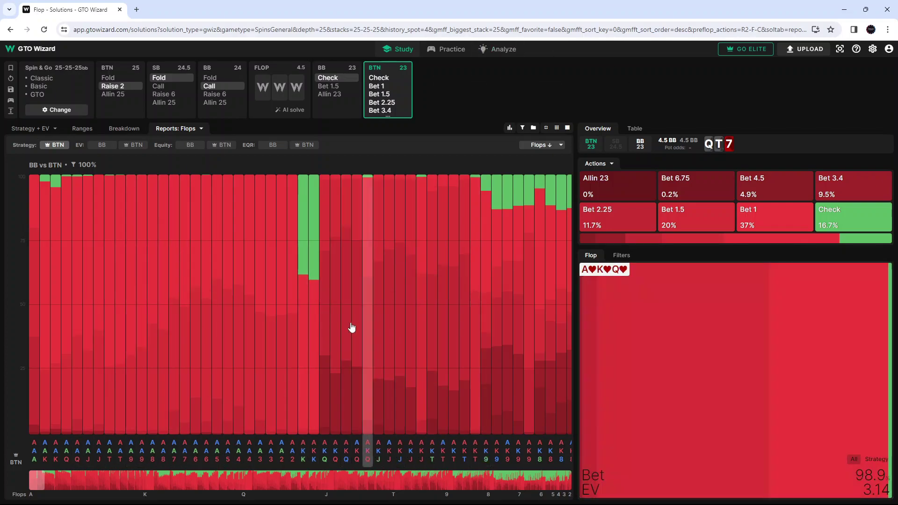
click(556, 146)
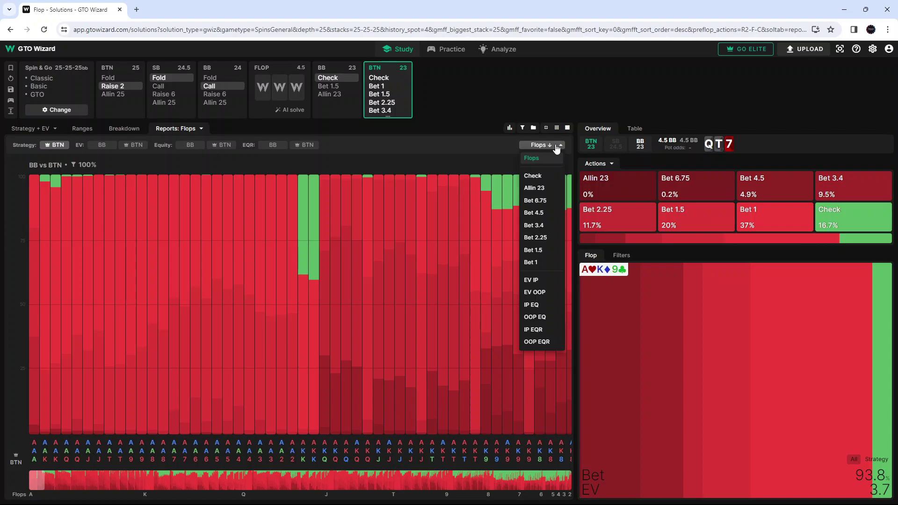
click(536, 263)
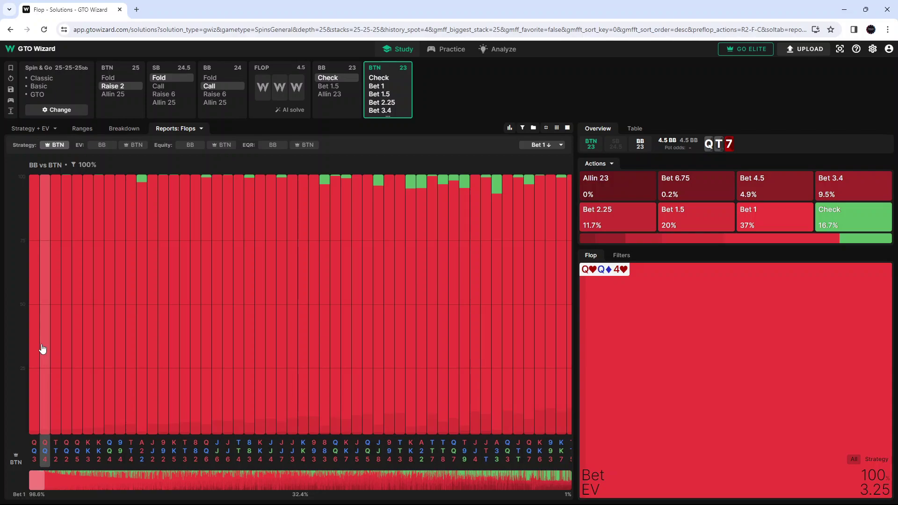
Step: Look through the report from the highest to the lowest Bet 1 frequencies and open the A♥3♥3♦ flop for study
click(556, 487)
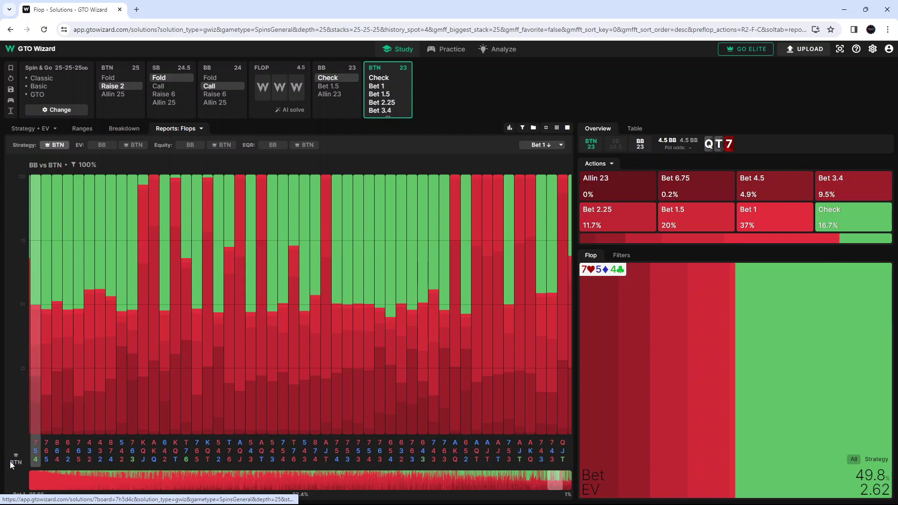
click(33, 485)
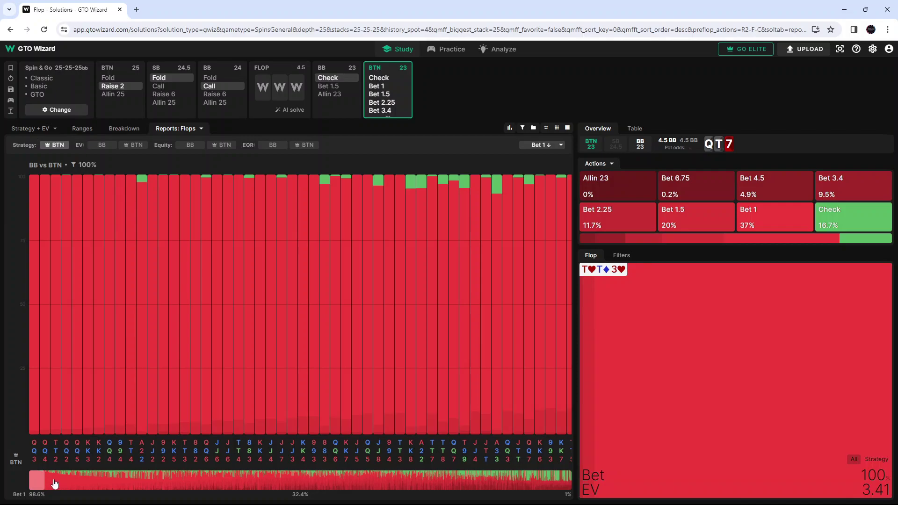
click(57, 484)
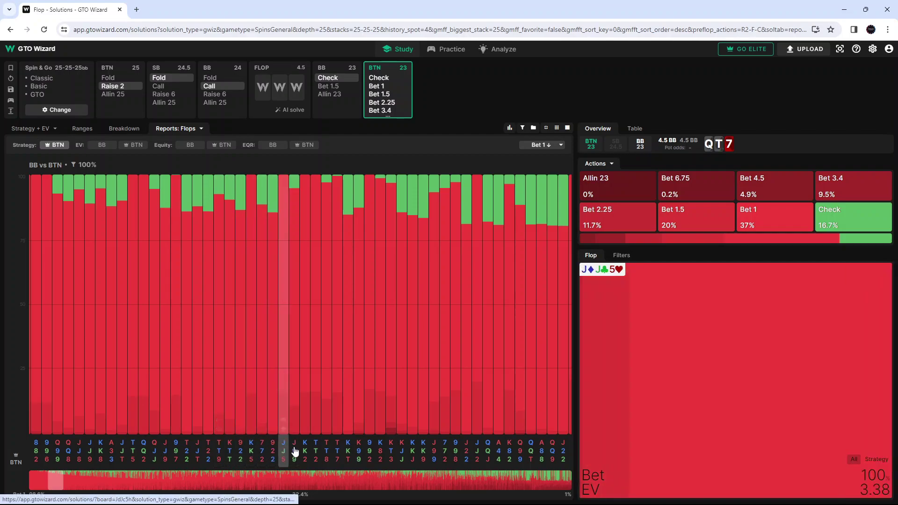
click(111, 428)
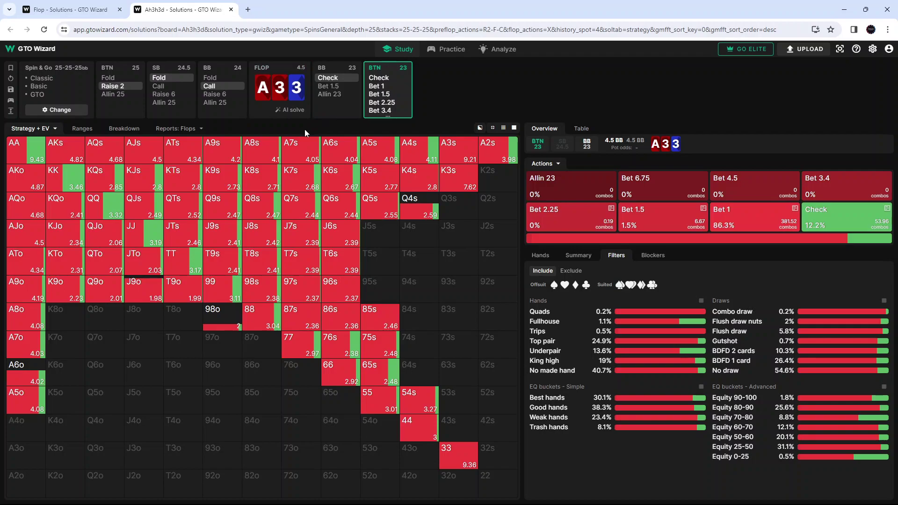
Step: Compare the BB and BTN ranges and equity chart on the A♥3♥3♦ flop, and choose Bet 1 for the BTN
click(82, 129)
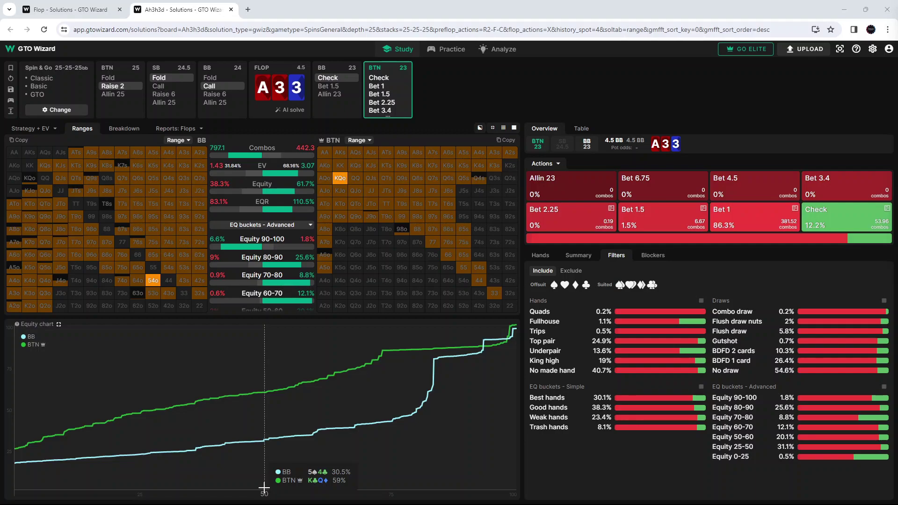
click(36, 129)
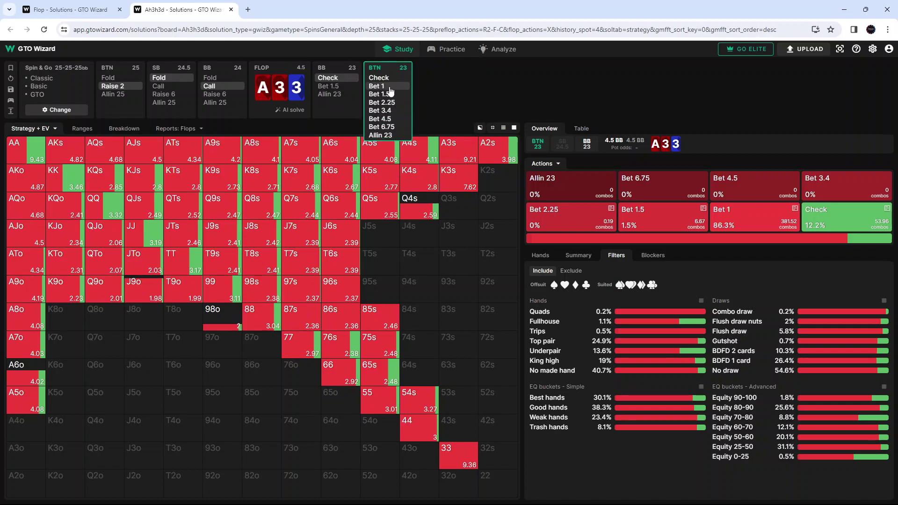
click(381, 87)
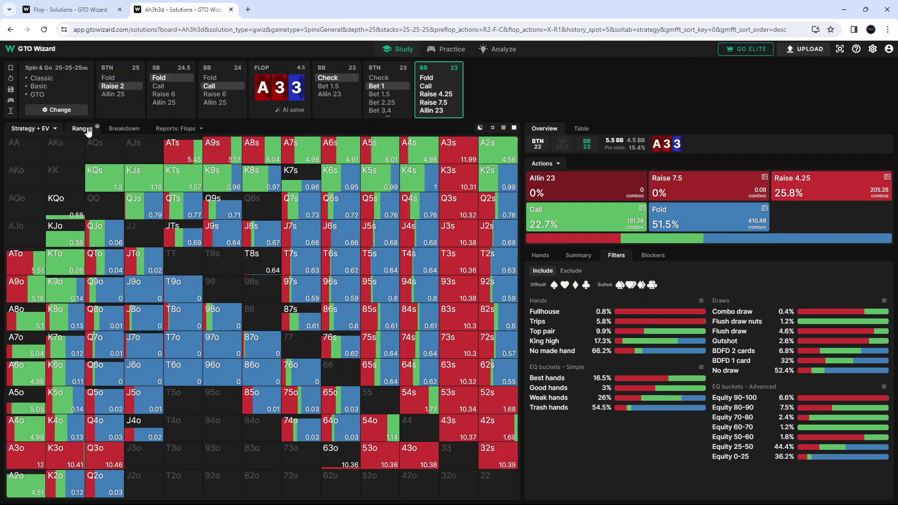
Step: Examine the ranges, the BB's strategy per hand and the hand-category breakdown facing Bet 1 on A♥3♥3♦
click(83, 129)
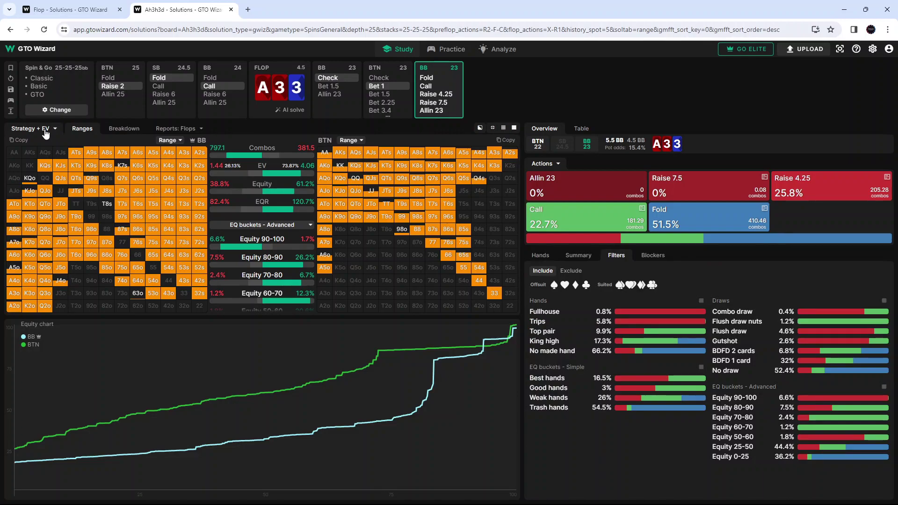
click(45, 133)
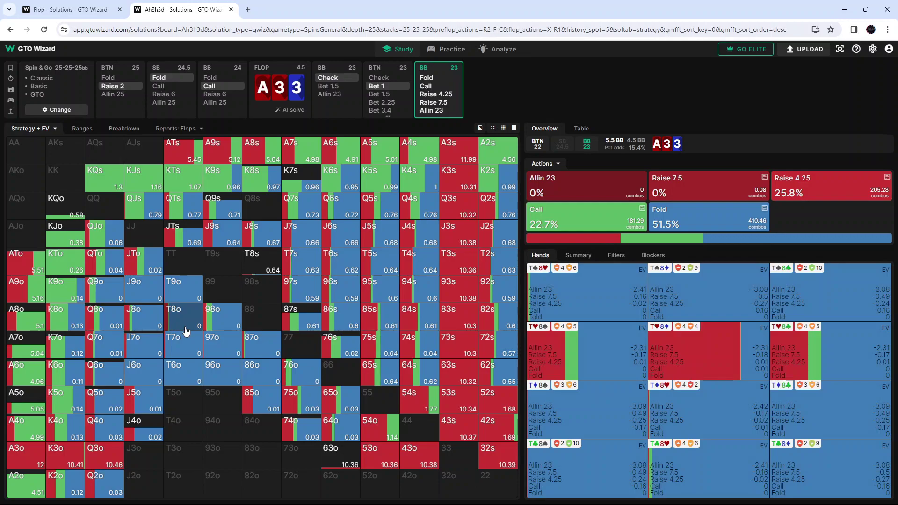
click(616, 255)
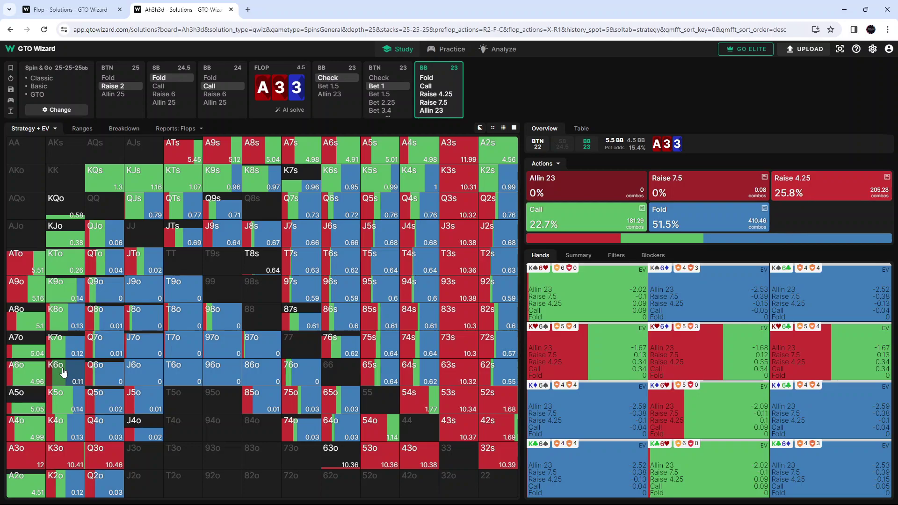
click(616, 255)
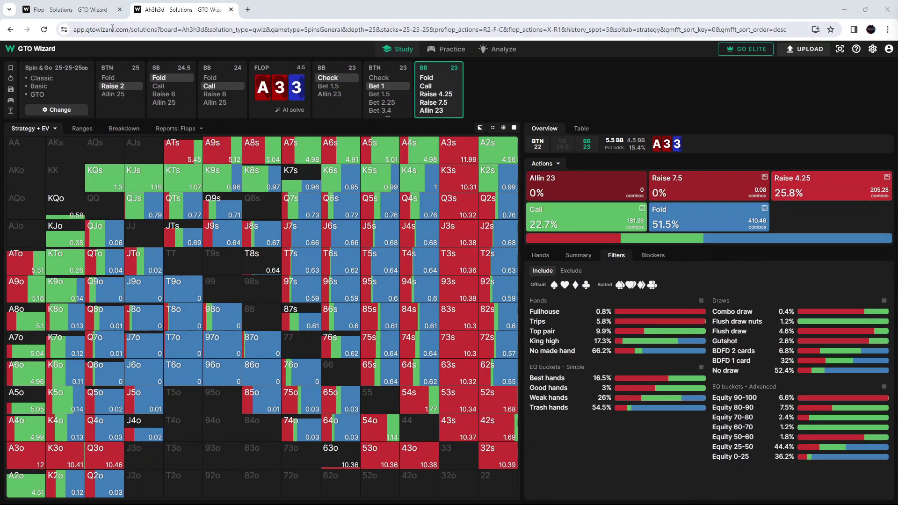
Step: Return to the flops report, sort it by Bet 3.4 and open the A♥8♦7♥ flop for study
click(70, 9)
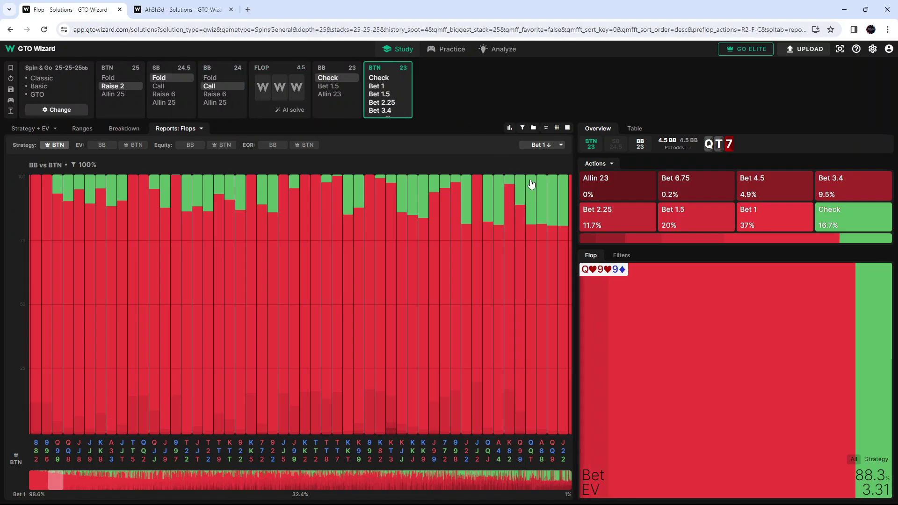
click(549, 146)
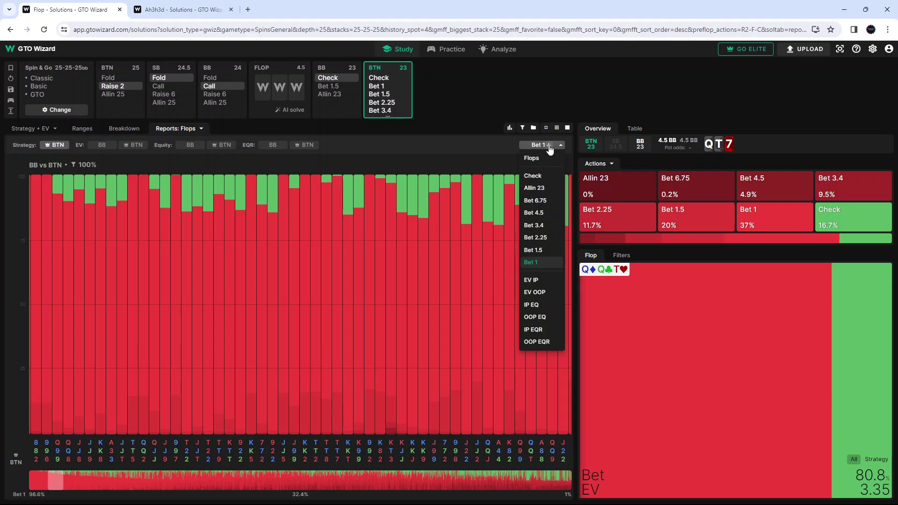
click(537, 226)
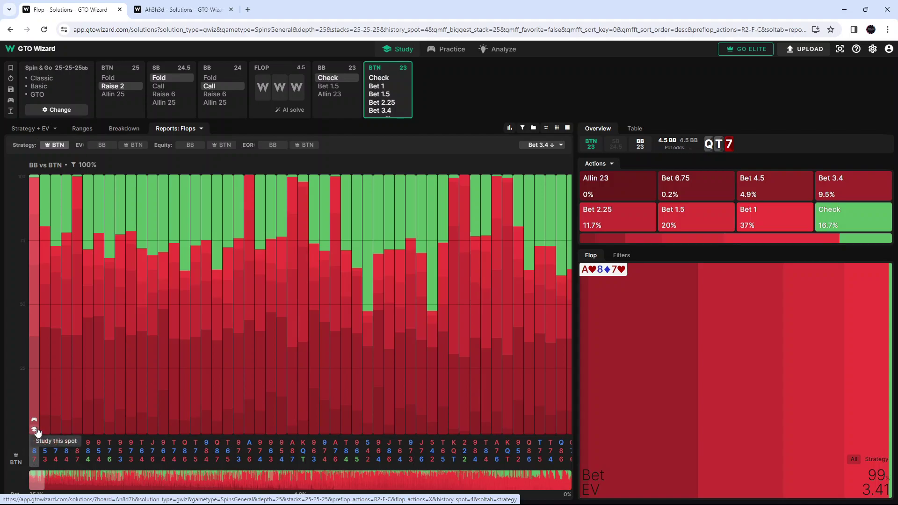
click(32, 449)
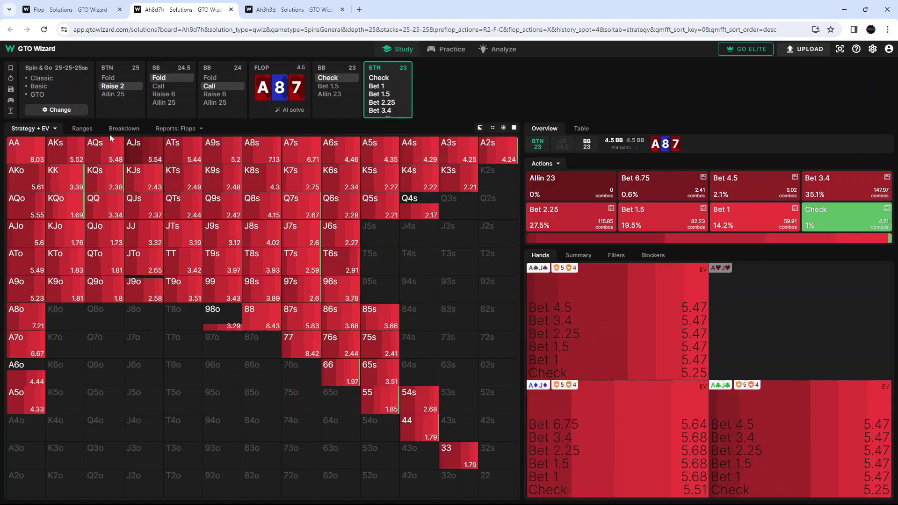
Step: Compare the ranges, equity chart and advanced equity buckets of the A♥8♦7♥ flop with those of A♥3♥3♦
click(82, 128)
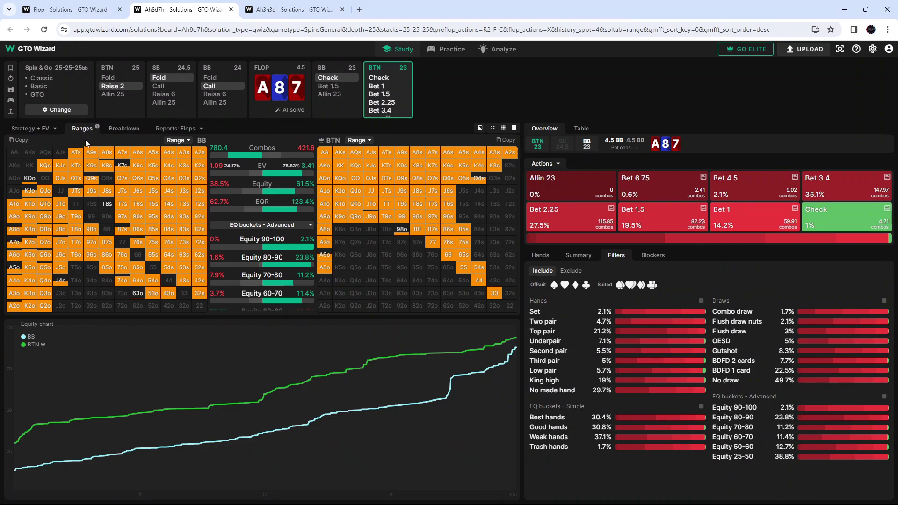
mouse_move(56, 421)
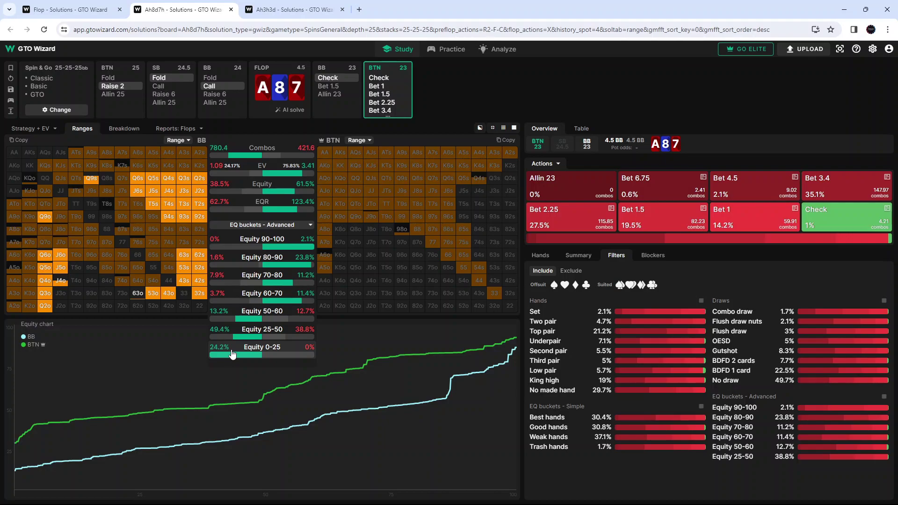
click(293, 11)
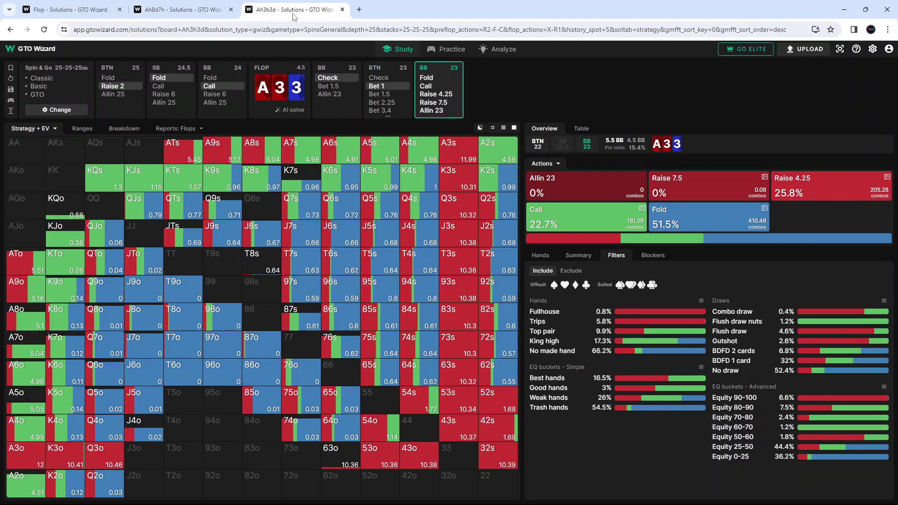
click(82, 128)
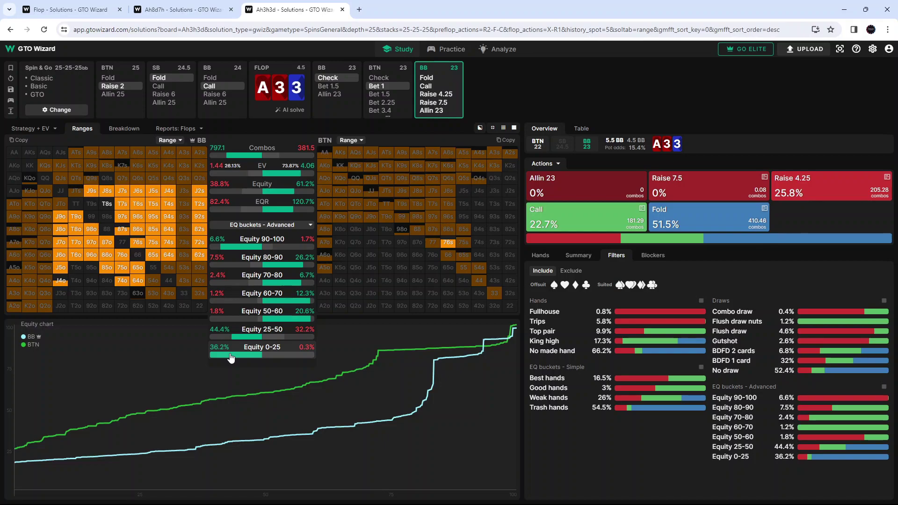
key(ctrl+shift+Tab)
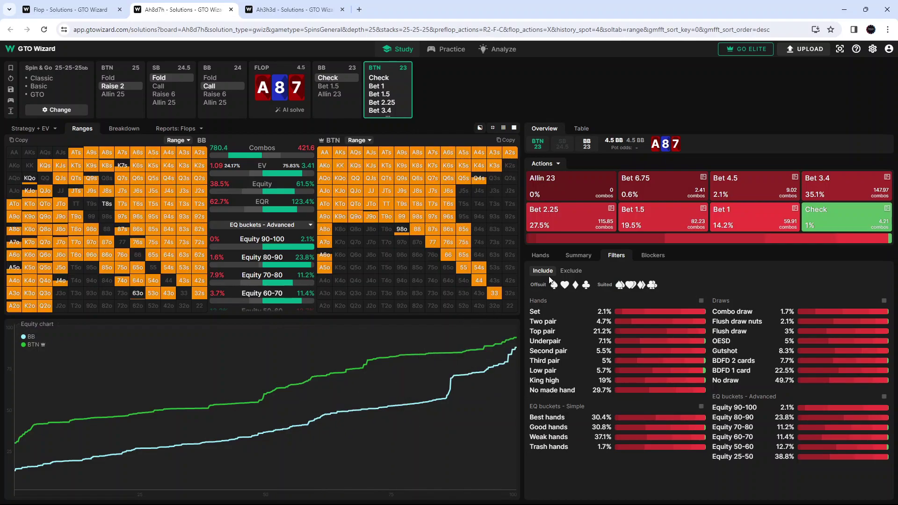
Step: Show the A♥8♦7♥ strategy matrix without EV values and choose Bet 3.4 for the BTN
click(32, 129)
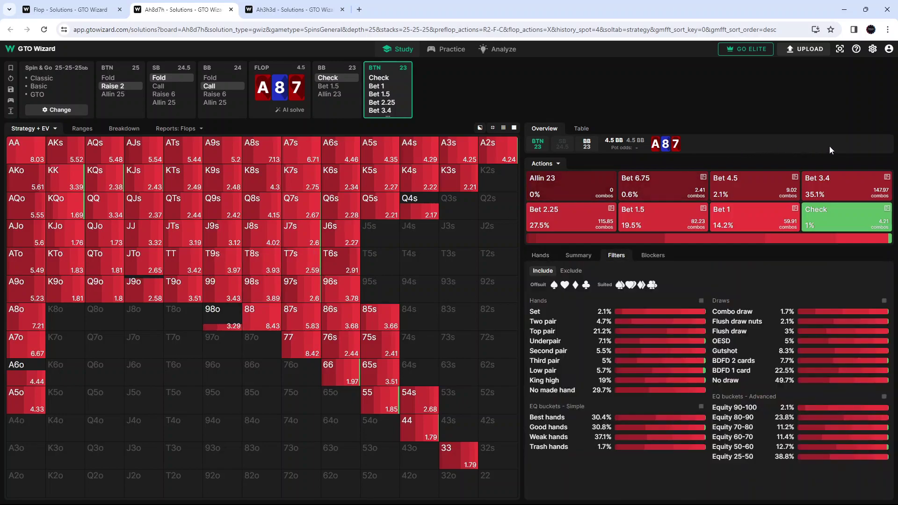
mouse_move(887, 178)
mouse_move(795, 211)
mouse_move(886, 178)
click(57, 130)
click(67, 143)
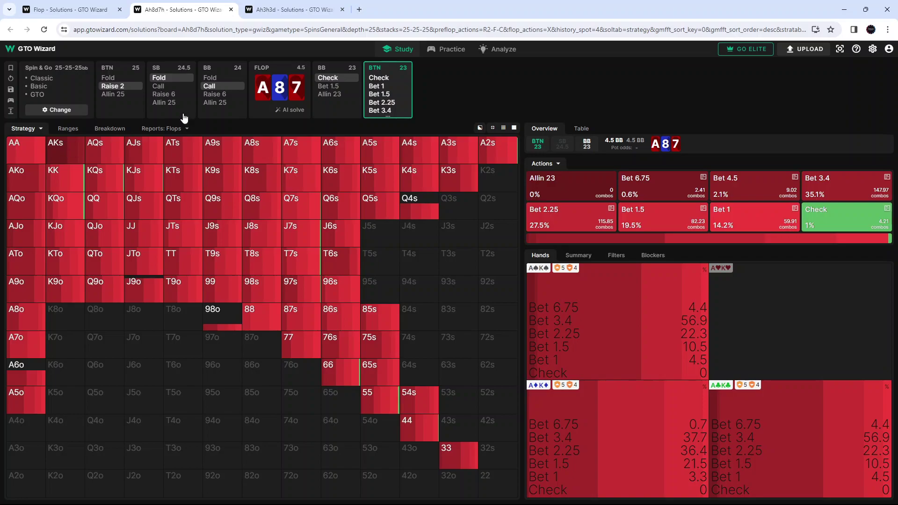
mouse_move(391, 101)
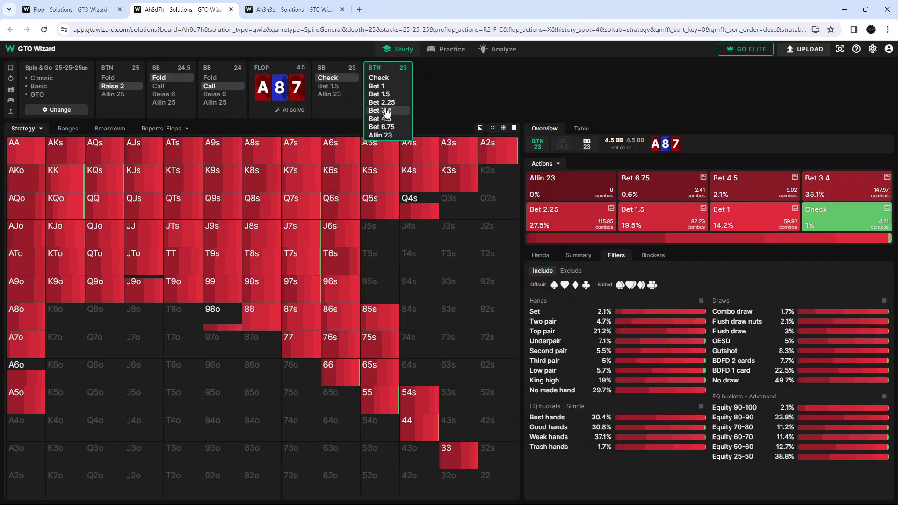
click(386, 111)
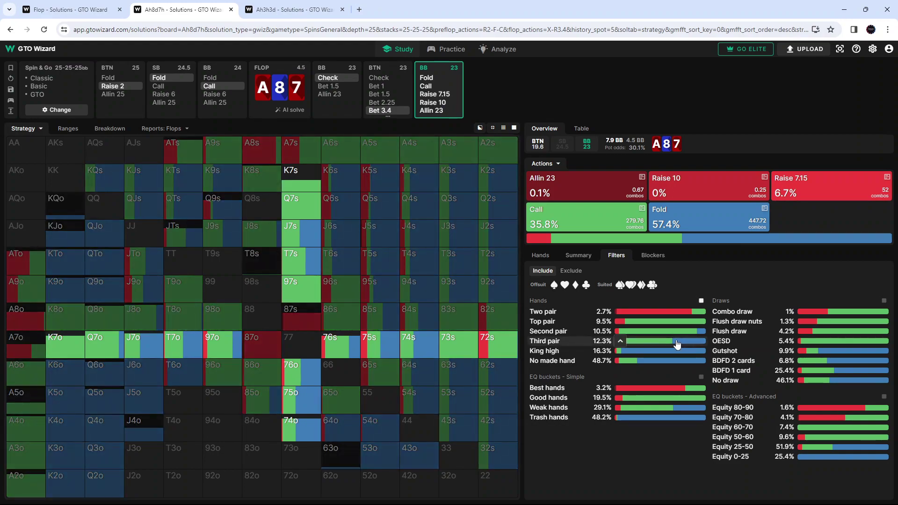
Step: Filter the BB's response to third pair and second pair hands, and remove both filters after examining them
click(676, 341)
click(673, 332)
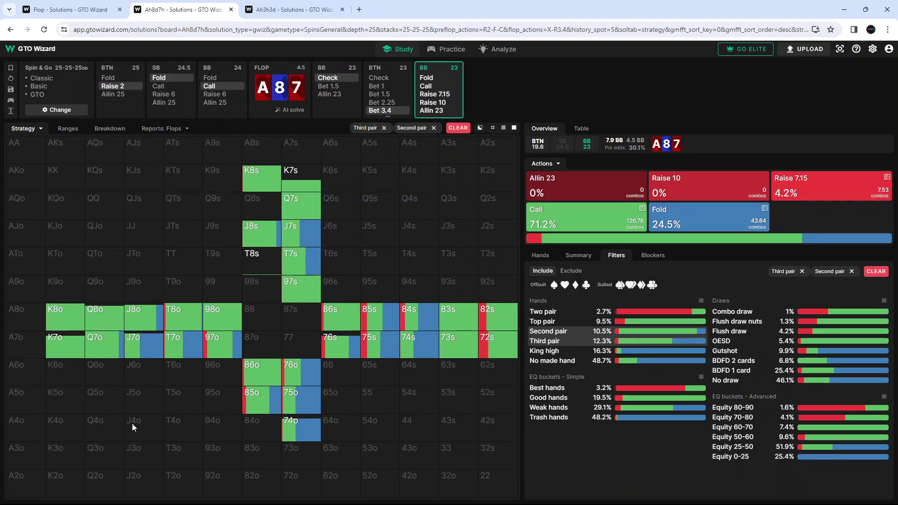
click(690, 339)
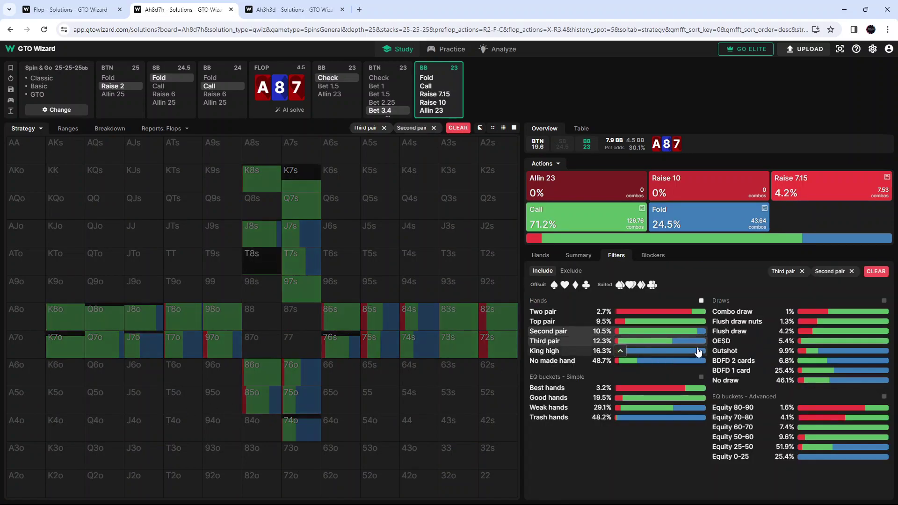
click(690, 337)
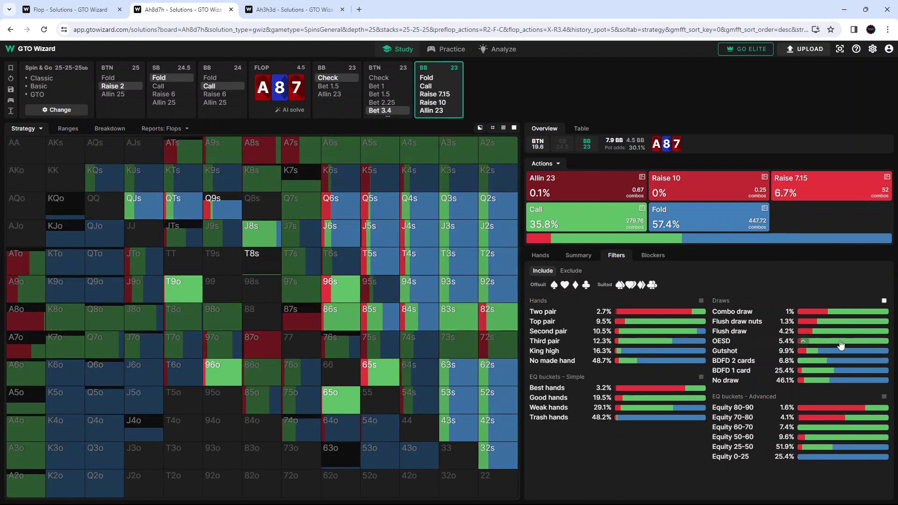
Step: Filter the BB's response to gutshot hands, and remove the filter after examining it
click(854, 355)
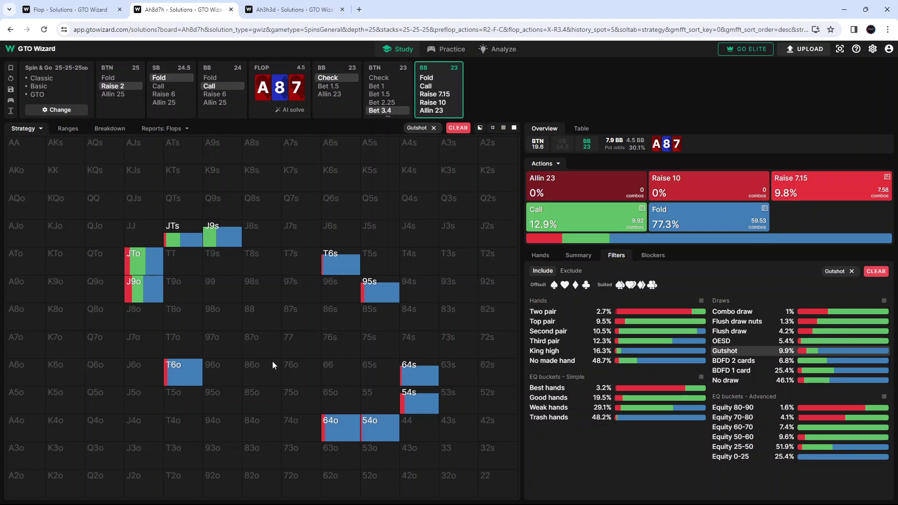
click(748, 351)
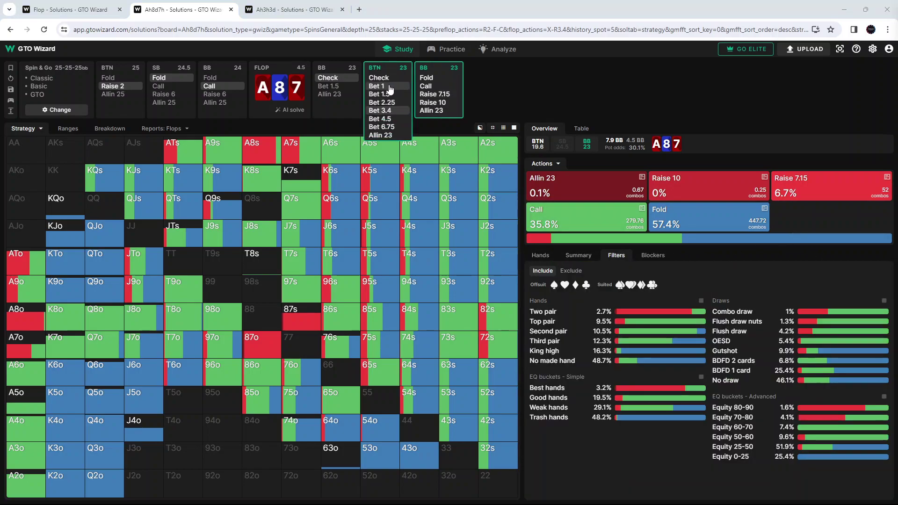
Step: Examine the BB's response and both ranges after a BTN Bet 1, and return to the strategy matrix for Bet 3.4
click(389, 87)
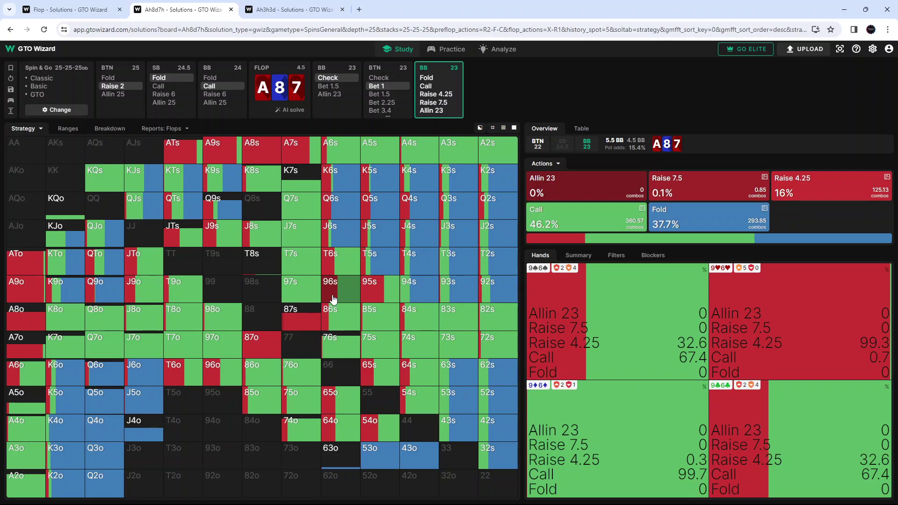
click(67, 129)
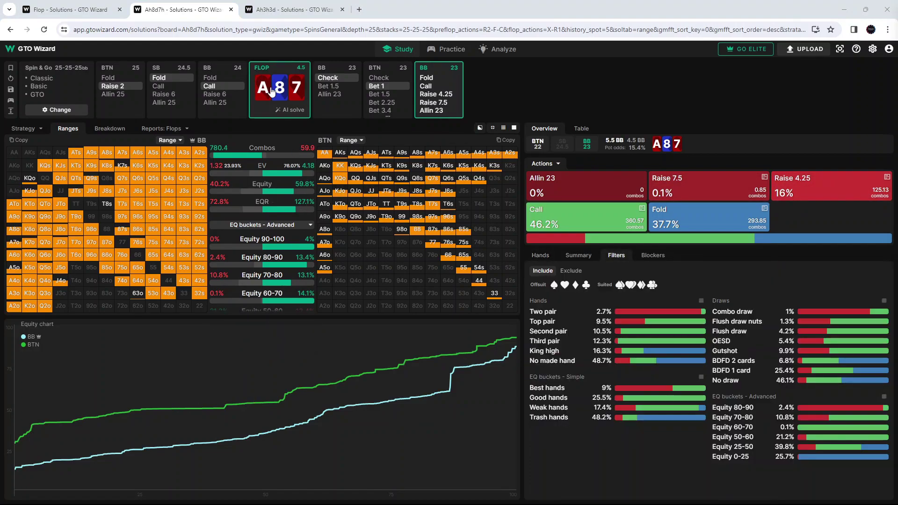
mouse_move(381, 66)
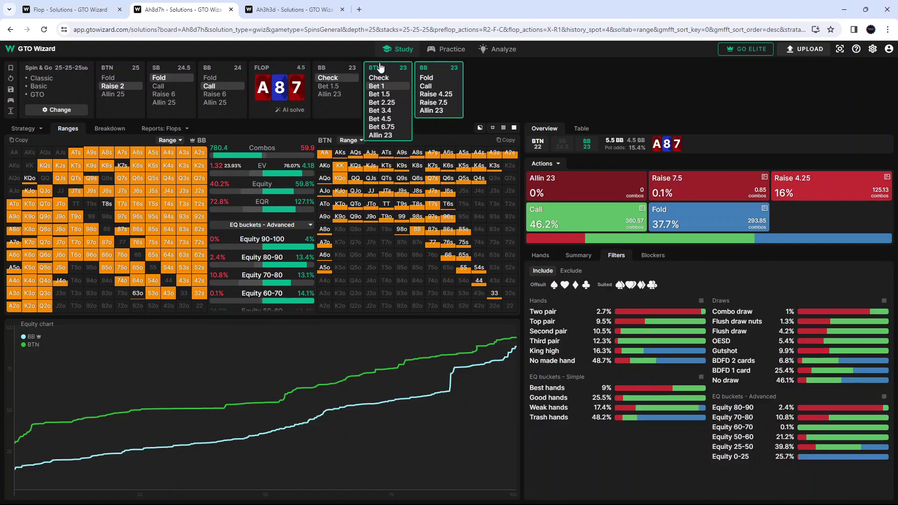
click(381, 67)
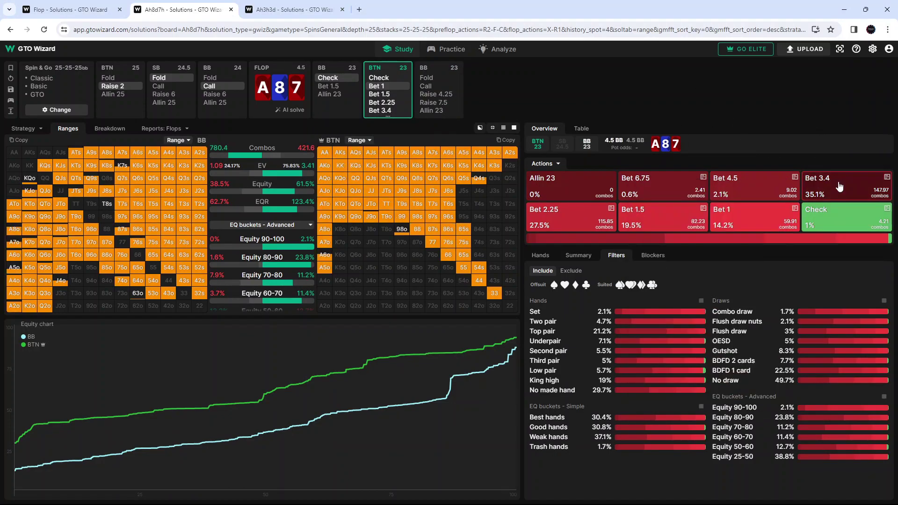
click(389, 111)
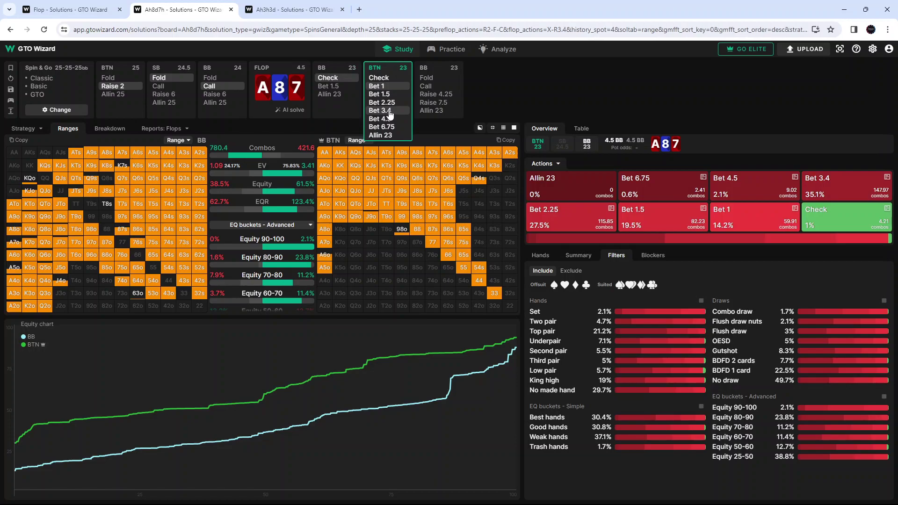
click(23, 128)
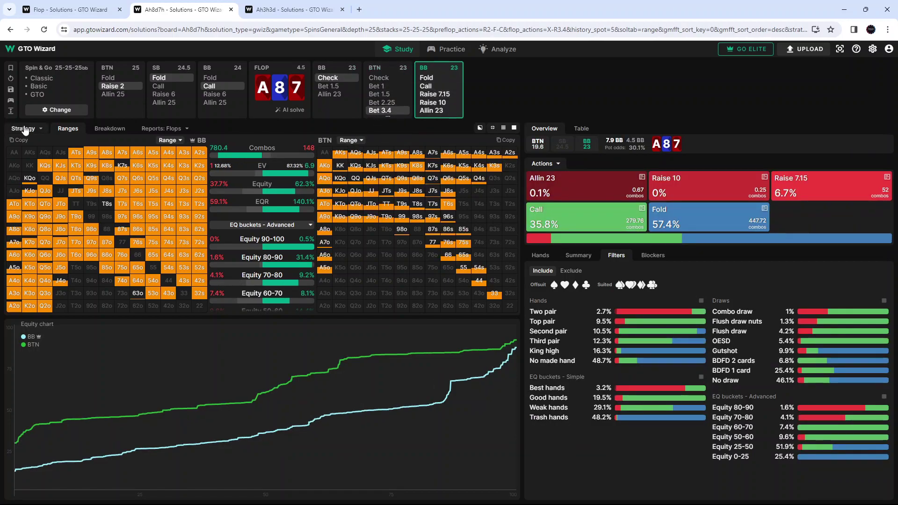
Step: Continue the line with a BB call, the 2♣ turn and a BB check
click(445, 87)
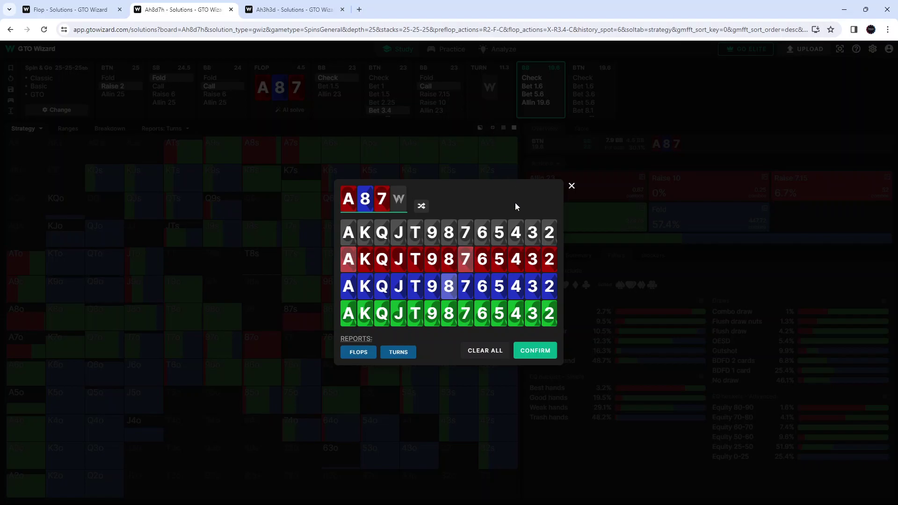
click(548, 318)
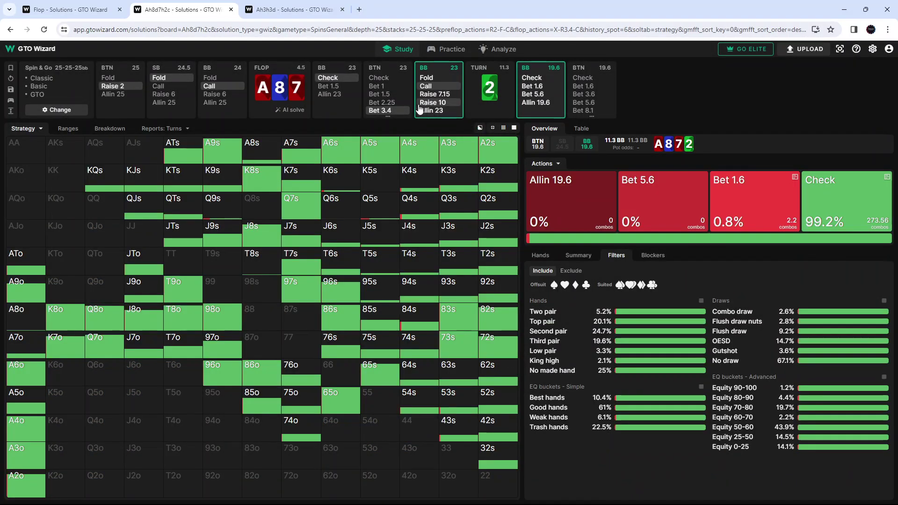
mouse_move(468, 150)
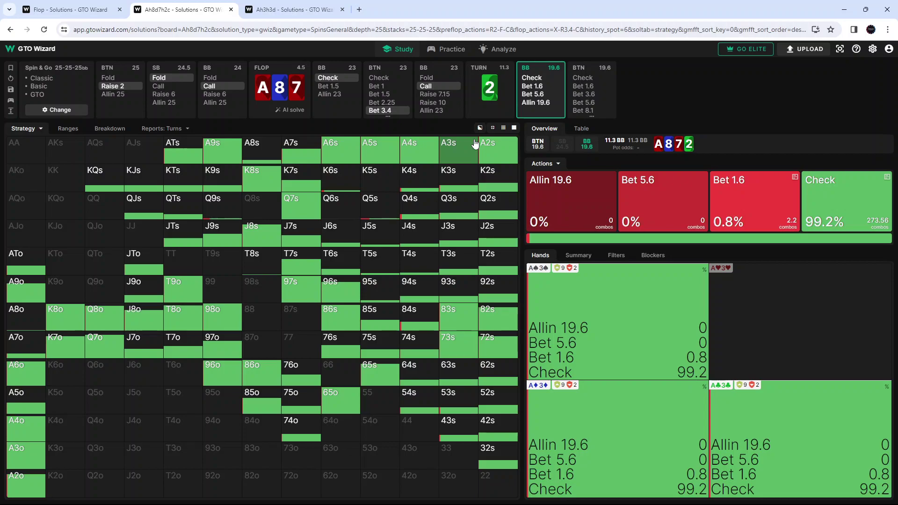
click(532, 78)
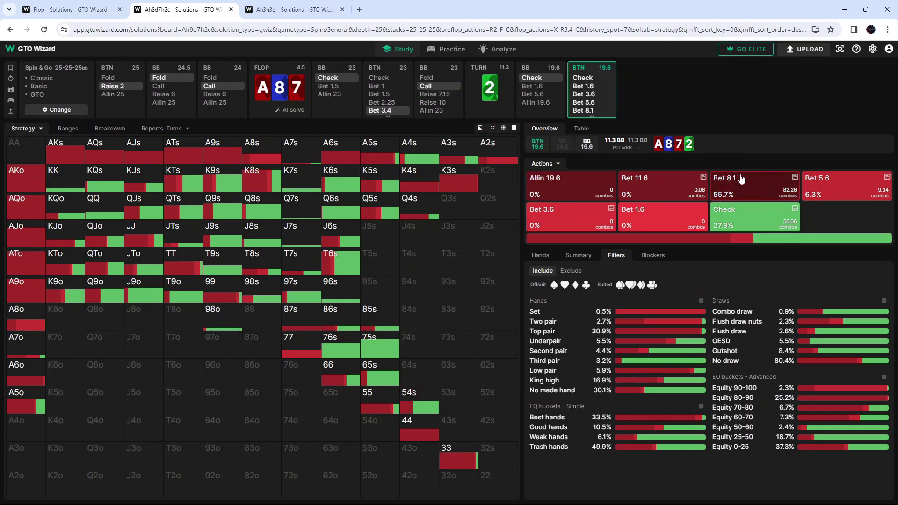
Step: Show the BTN's turn bet sizes as an actions chart, and switch back to the regular actions view
click(558, 165)
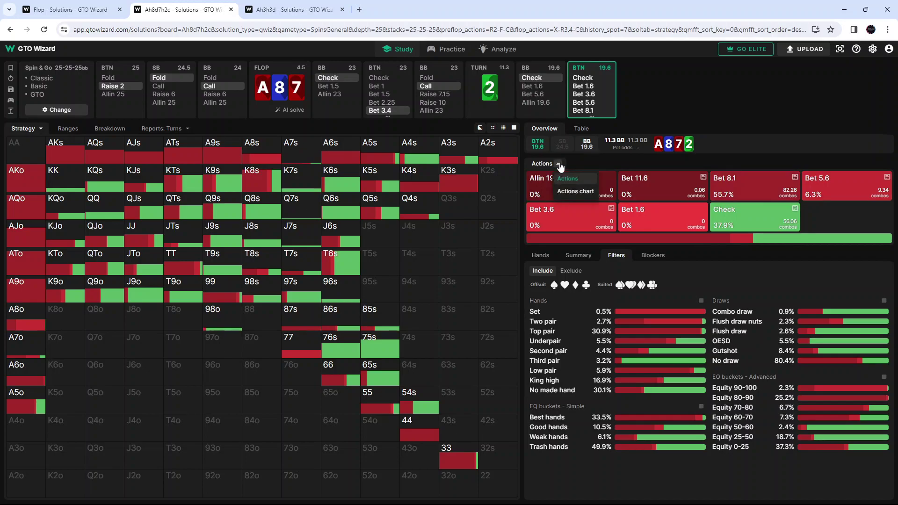
click(575, 192)
mouse_move(656, 223)
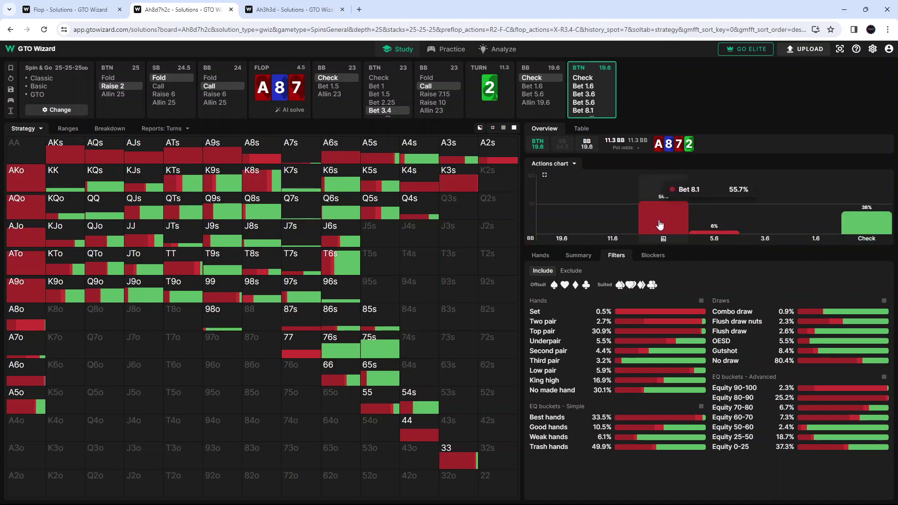
click(574, 163)
click(583, 178)
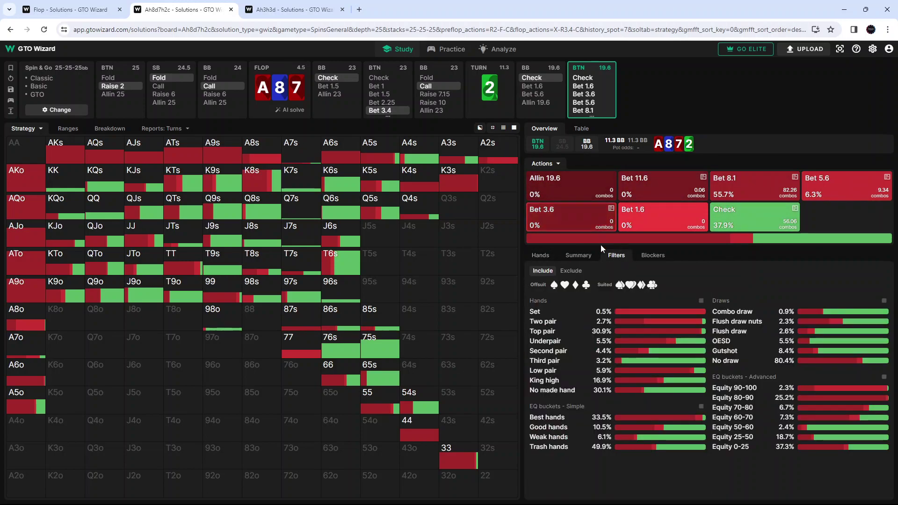
Step: Compare both ranges and the equity chart on the 2♣ turn, filtered to the Equity 50-60 bucket
click(68, 129)
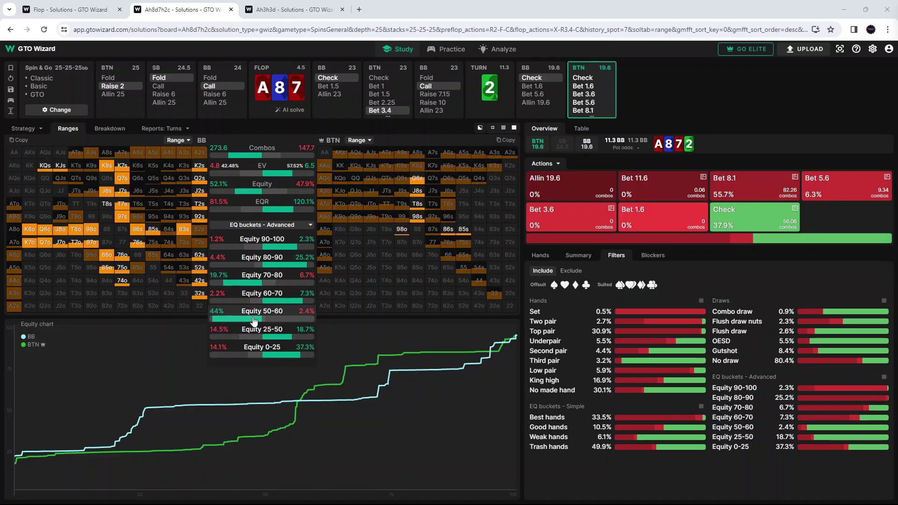
click(254, 320)
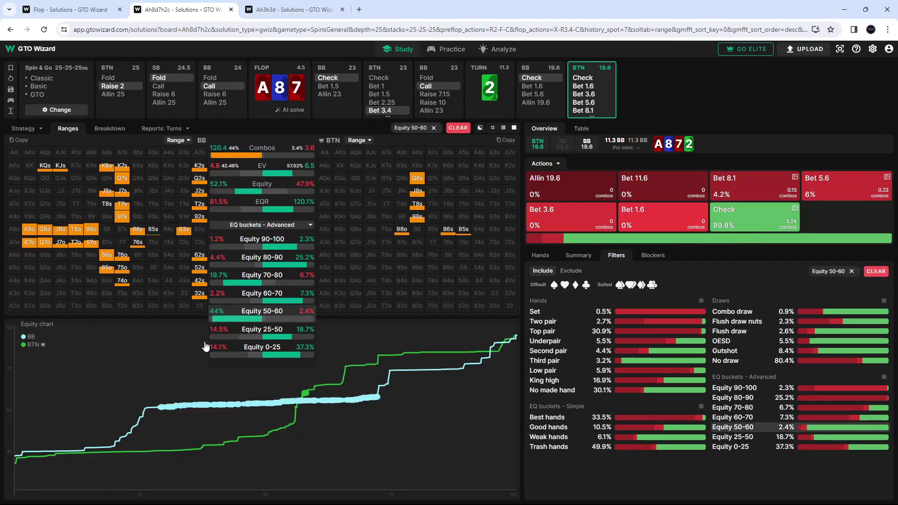
click(30, 229)
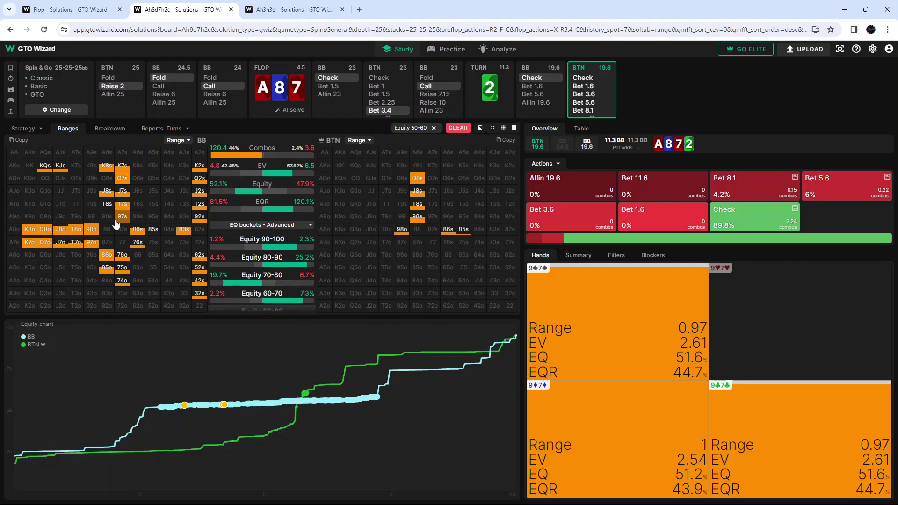
click(616, 255)
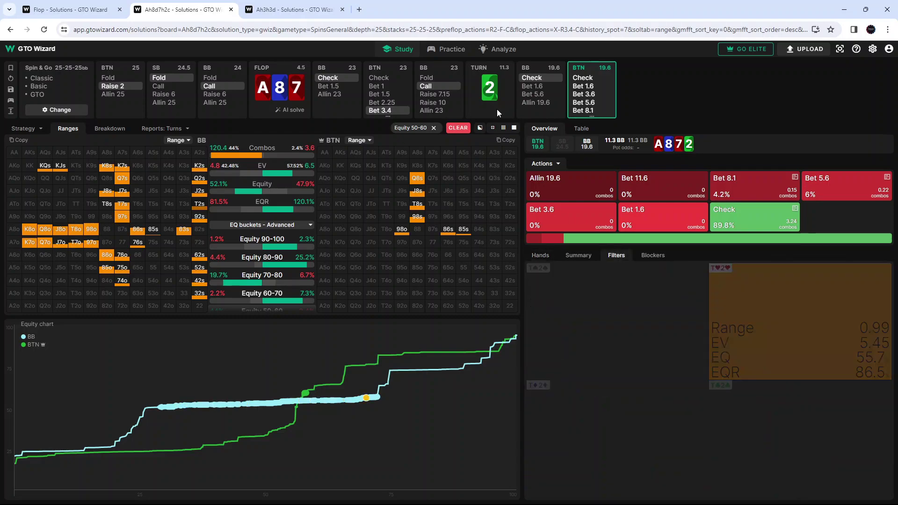
Step: Show the turn strategy together with EV values and choose Bet 8.1 for the BTN
mouse_move(607, 103)
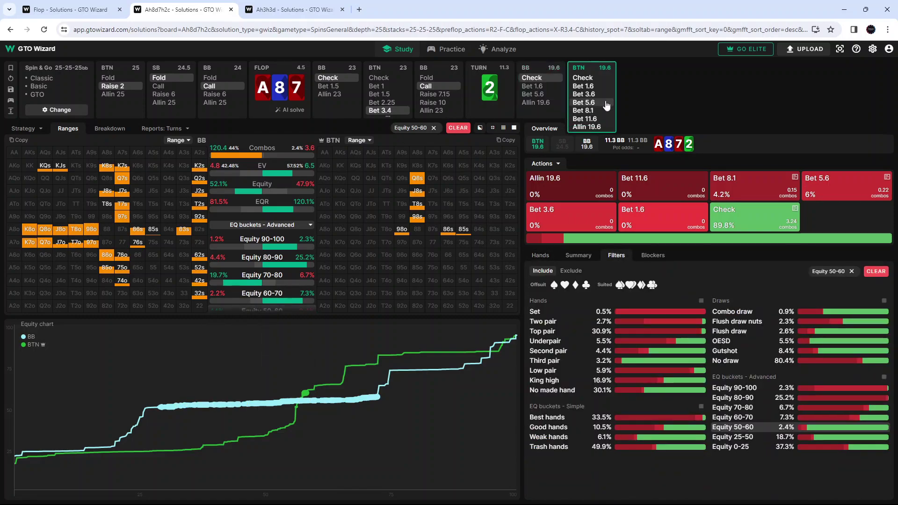
click(29, 130)
click(41, 131)
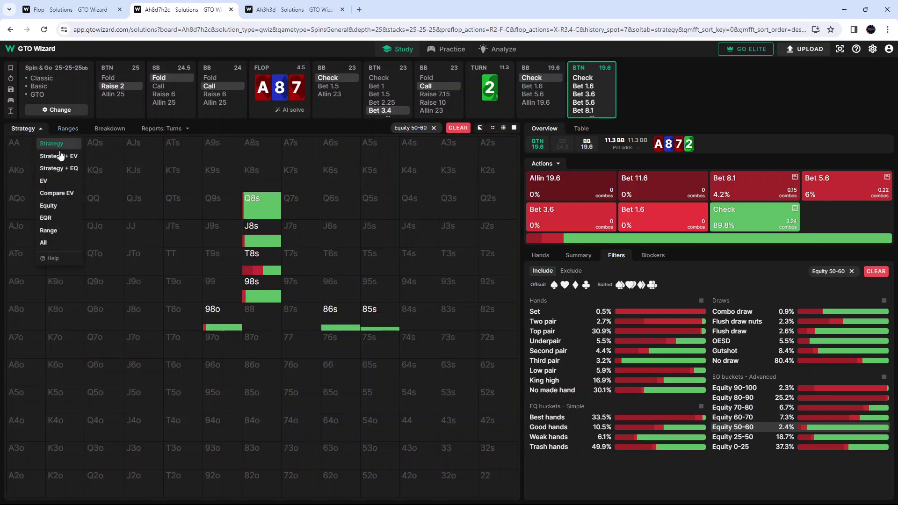
click(60, 158)
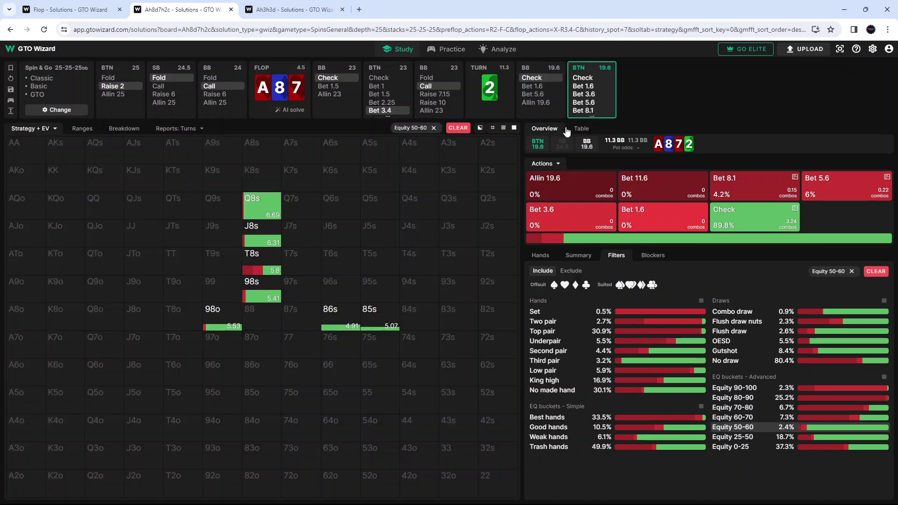
click(593, 111)
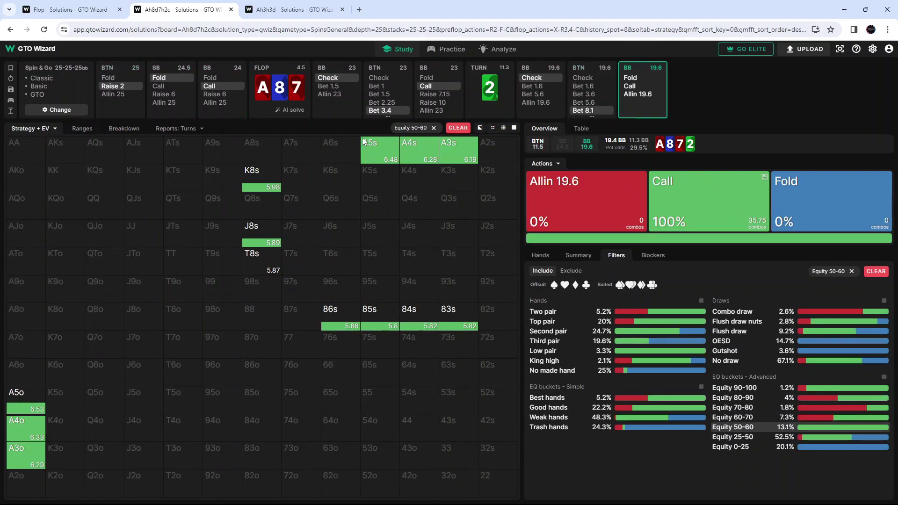
Step: Replace the Equity 50-60 filter with second pair and third pair, and clear both after examining the BB's strategy and ranges
click(434, 127)
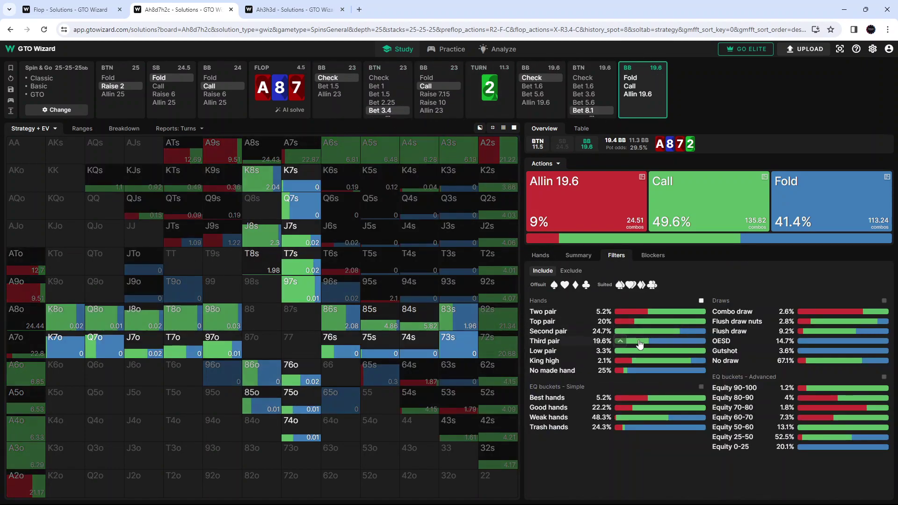
click(642, 342)
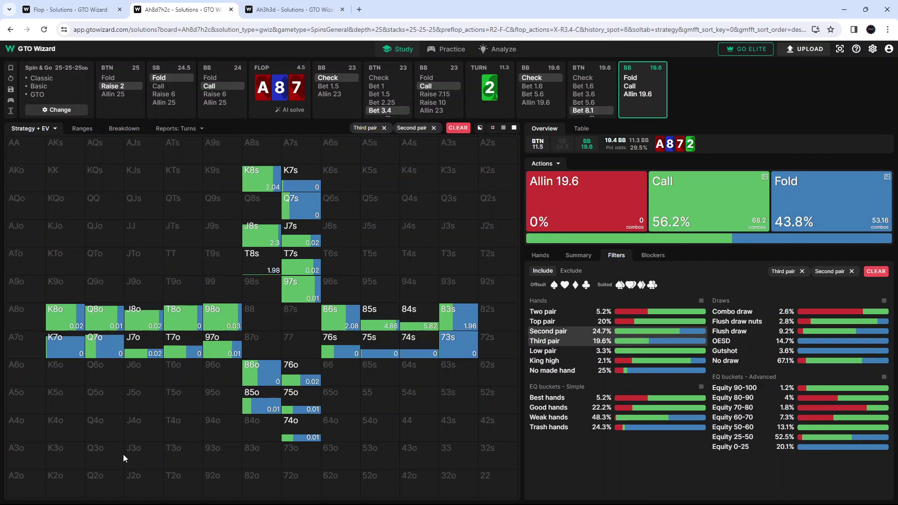
click(180, 323)
click(83, 131)
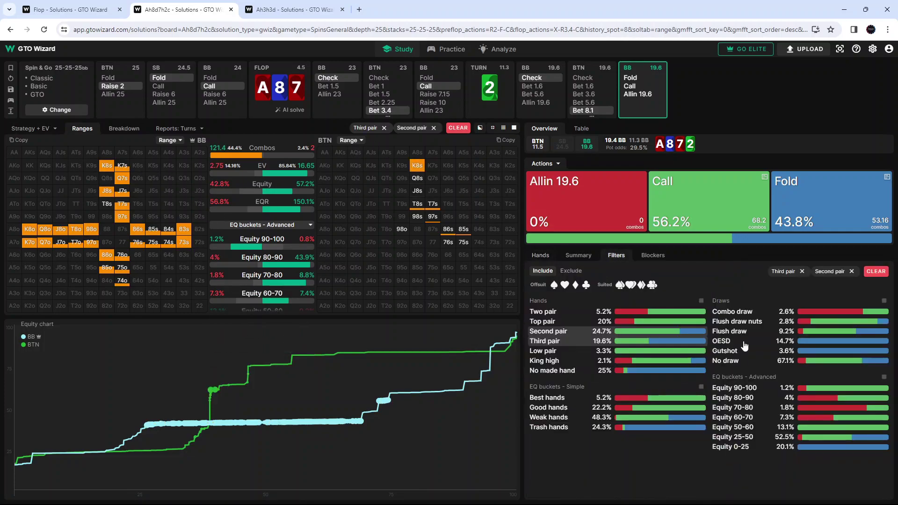
click(580, 331)
click(594, 341)
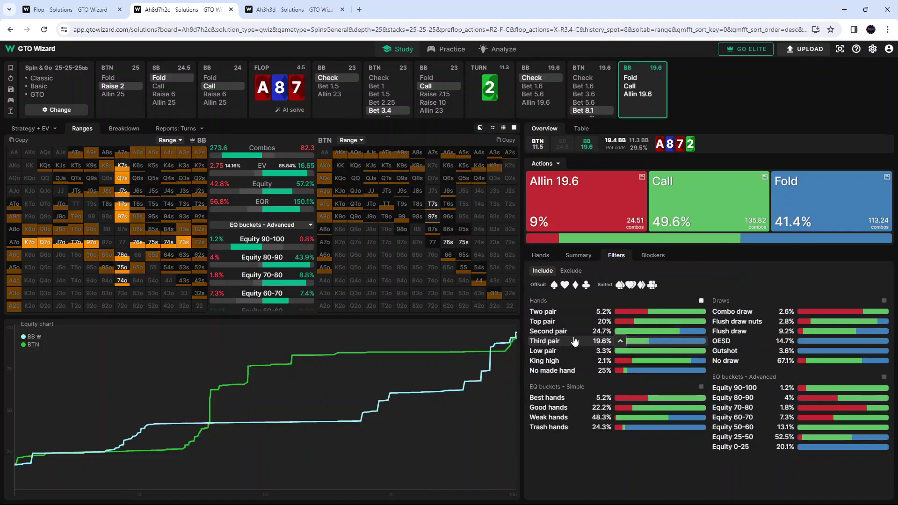
click(351, 216)
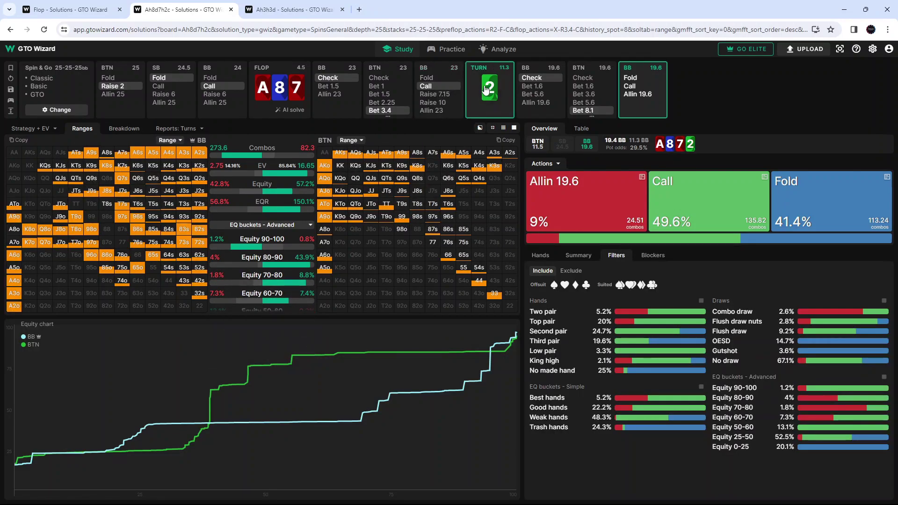
Step: Replace the turn card with the 9♥
click(486, 88)
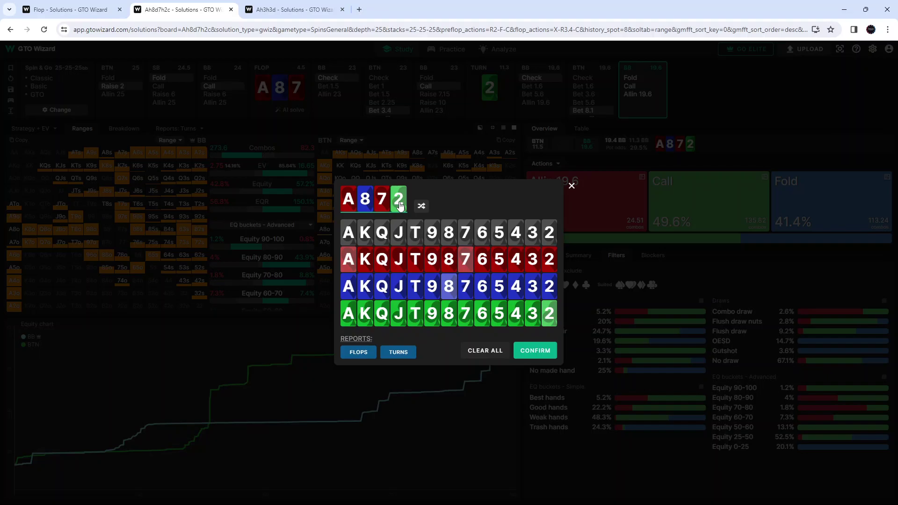
click(399, 204)
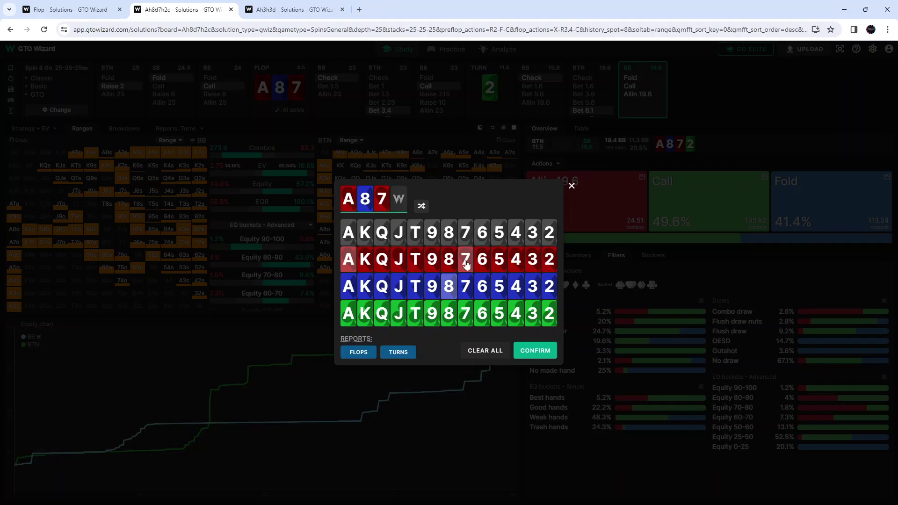
click(432, 263)
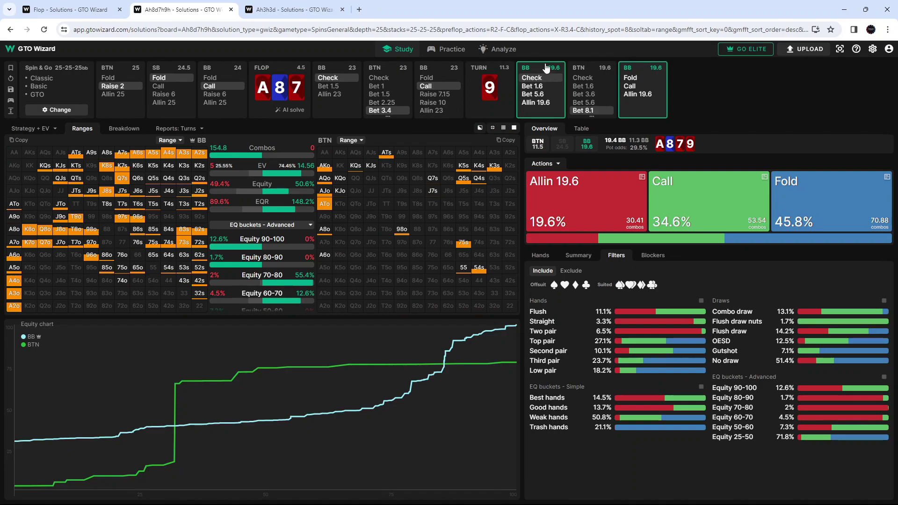
Step: Examine the BB's first turn decision on the 9♥ with EV values, both ranges and the advanced equity buckets
click(30, 129)
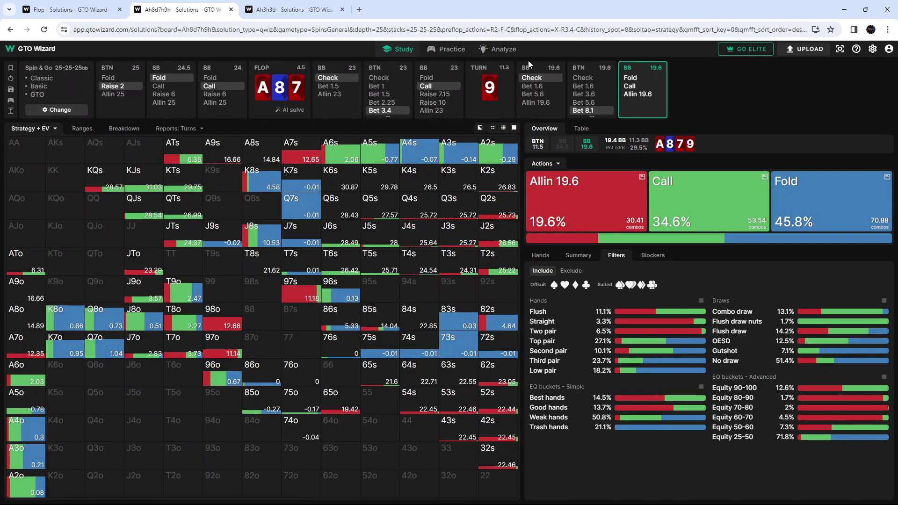
click(547, 69)
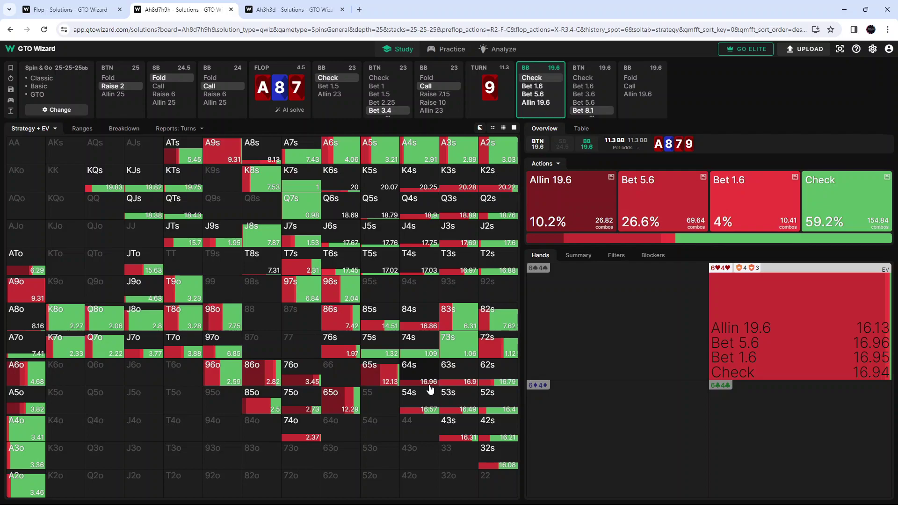
click(83, 129)
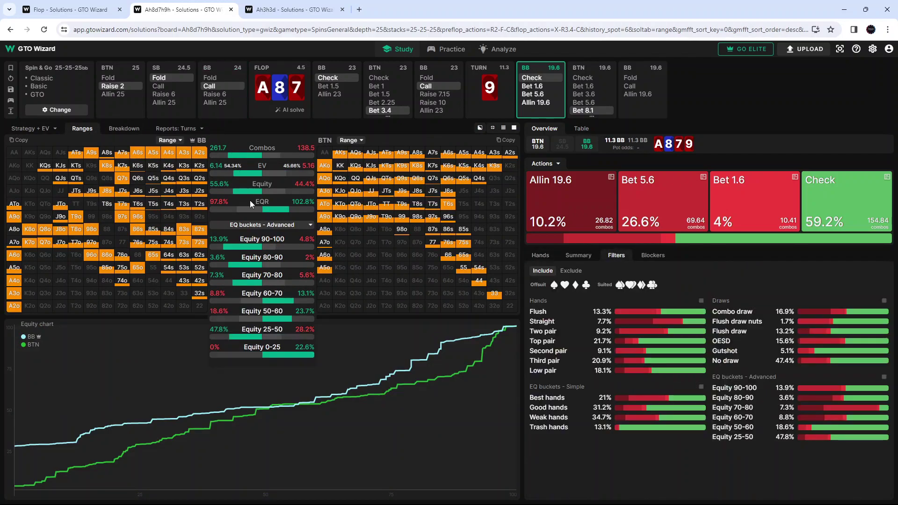
mouse_move(239, 247)
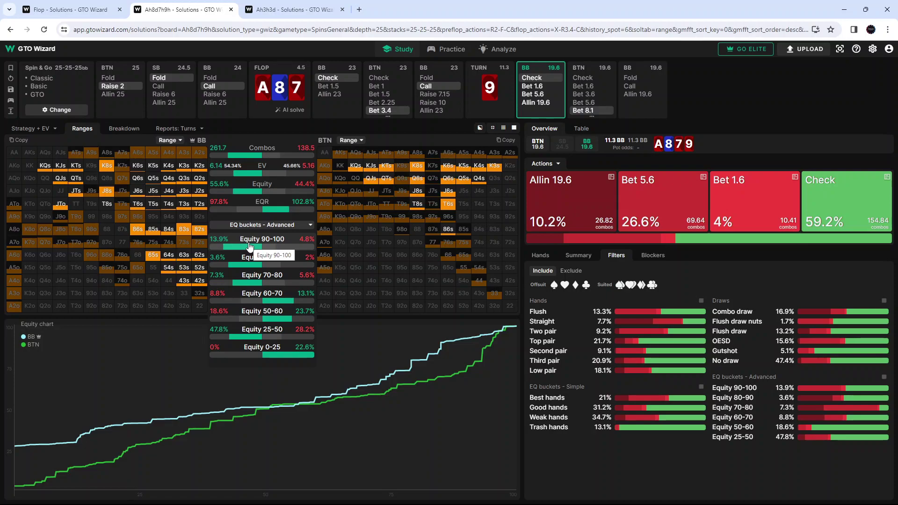
Step: Filter both ranges to the Equity 90-100 bucket on the 9♥ turn, clear that filter, and bring back the hand-category filters
click(249, 247)
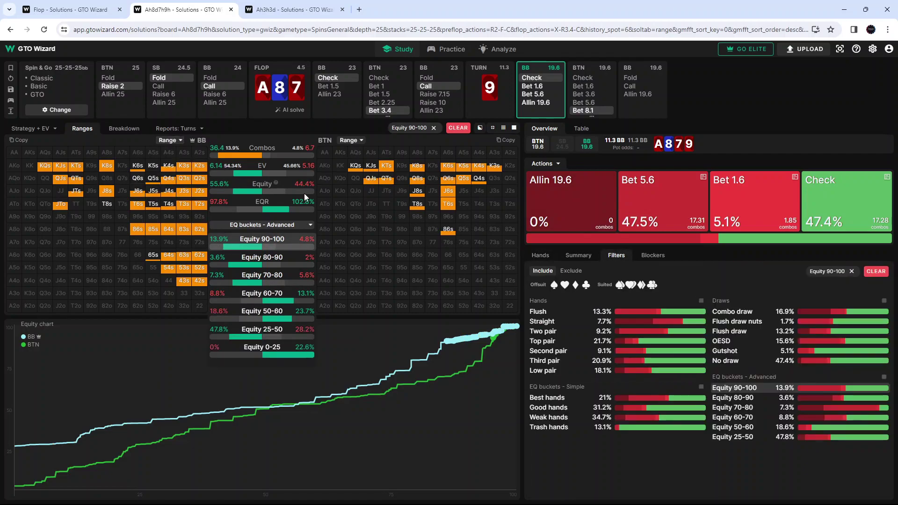
click(276, 240)
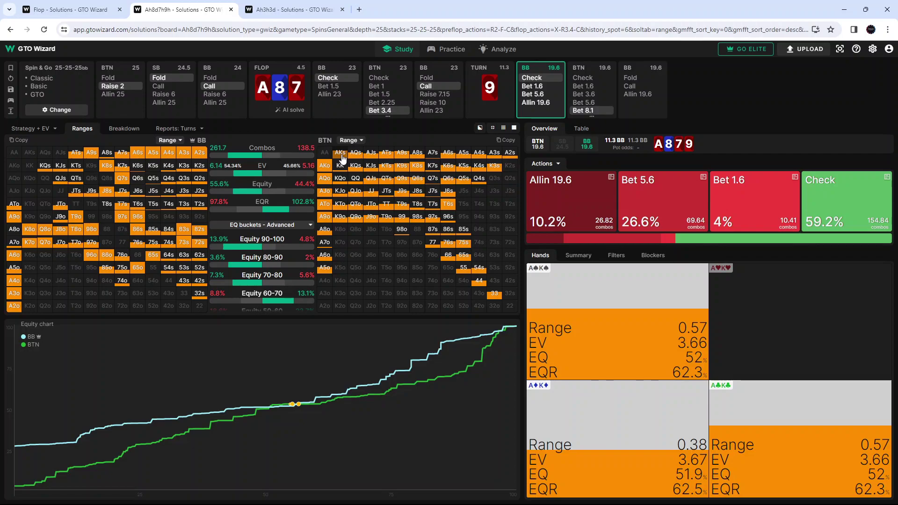
click(615, 255)
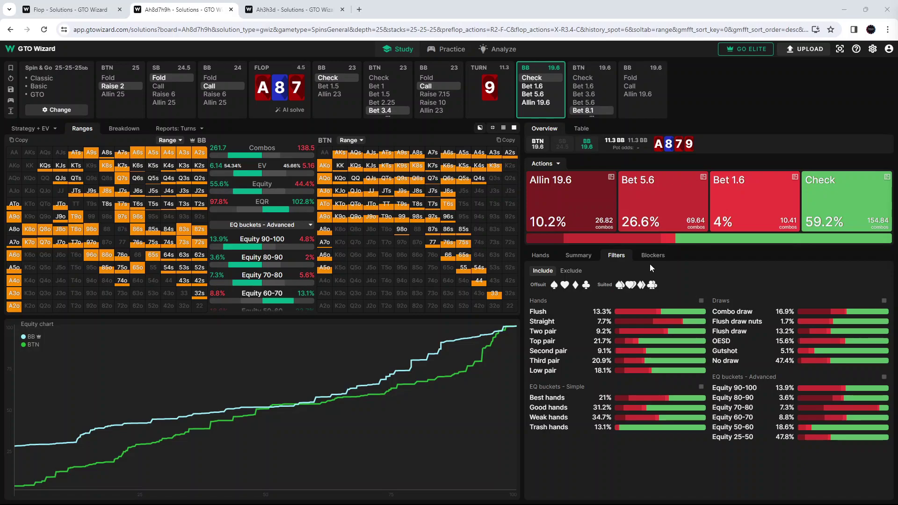
Step: Examine the BTN's turn strategy with EV values after the BB checks, and switch the hand matrix to equity
click(534, 78)
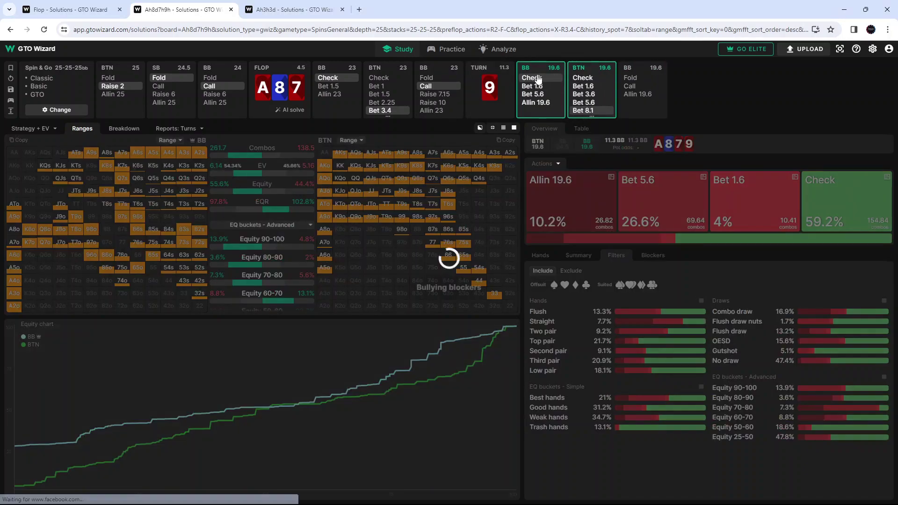
click(28, 129)
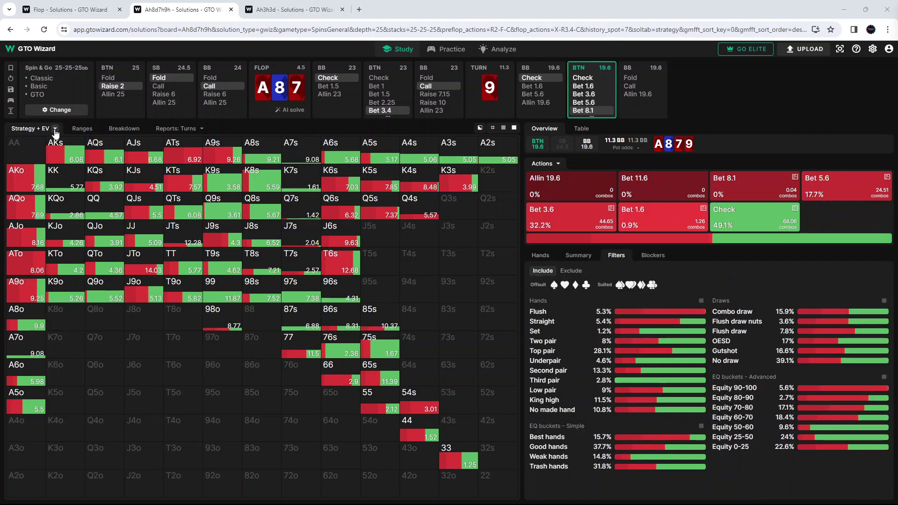
click(55, 129)
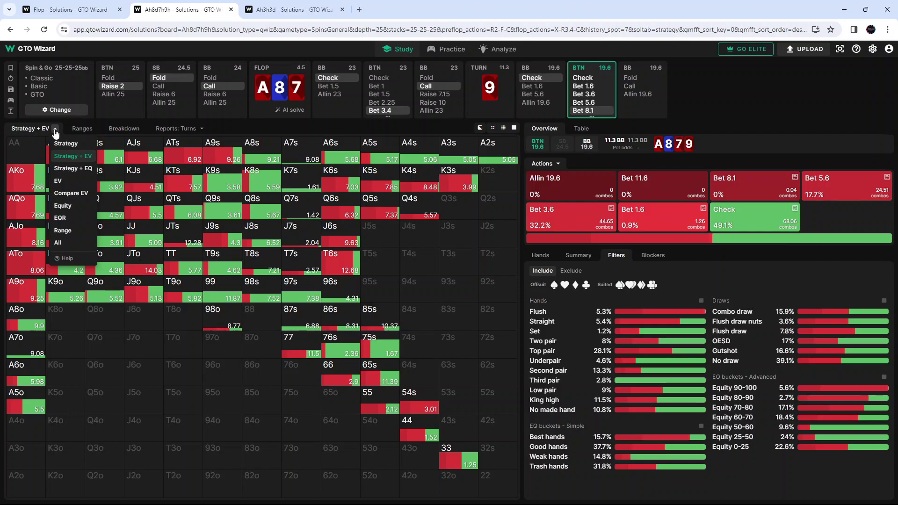
click(73, 211)
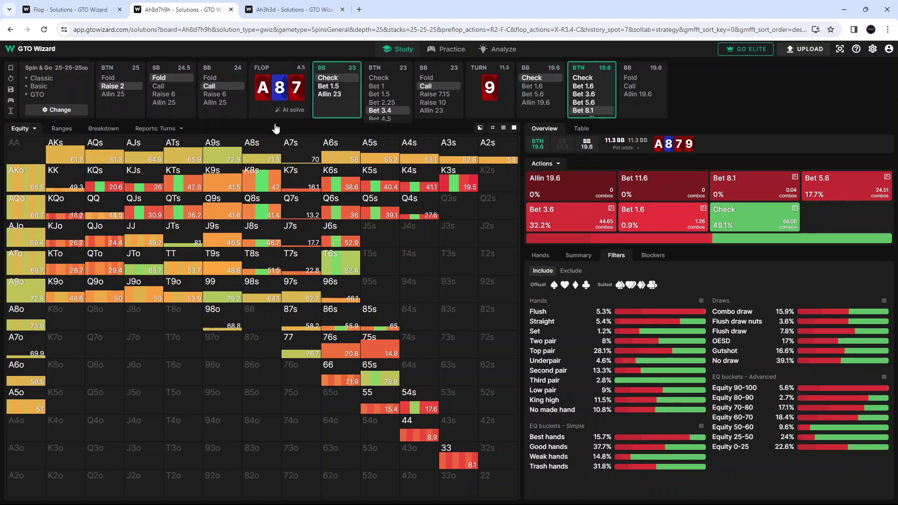
Step: Return to the BB's first turn decision and compare both ranges with the BTN's hands displayed by equity
click(553, 70)
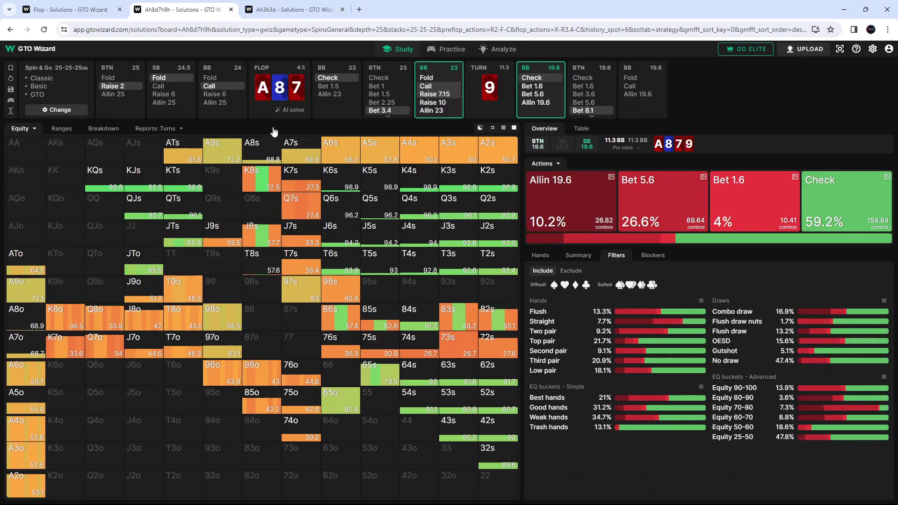
click(60, 133)
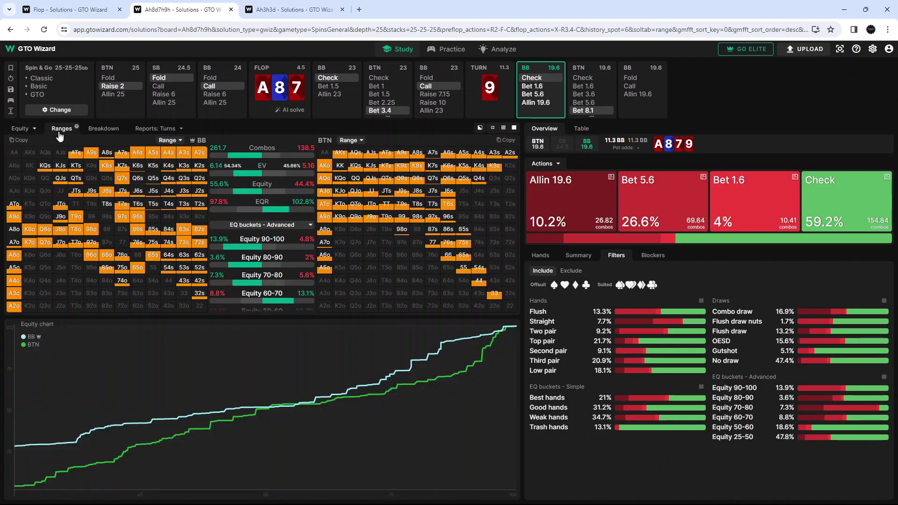
click(355, 142)
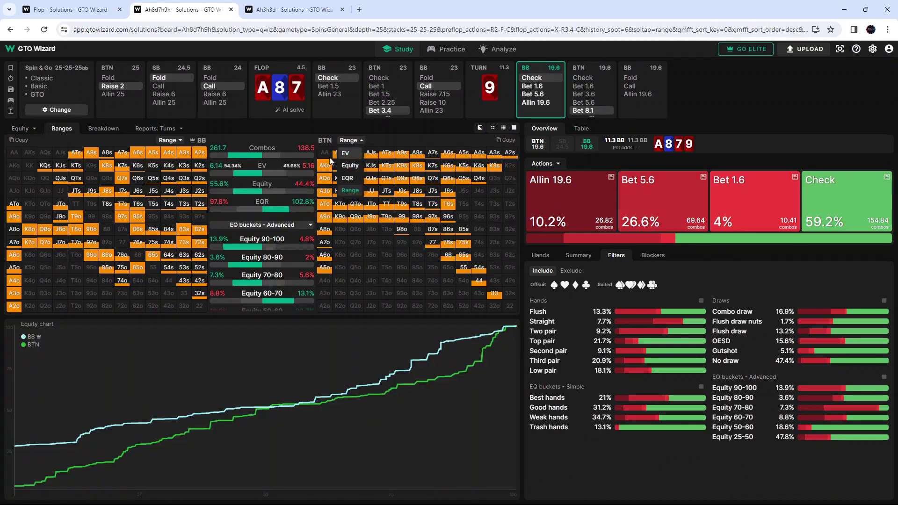
click(350, 165)
mouse_move(341, 159)
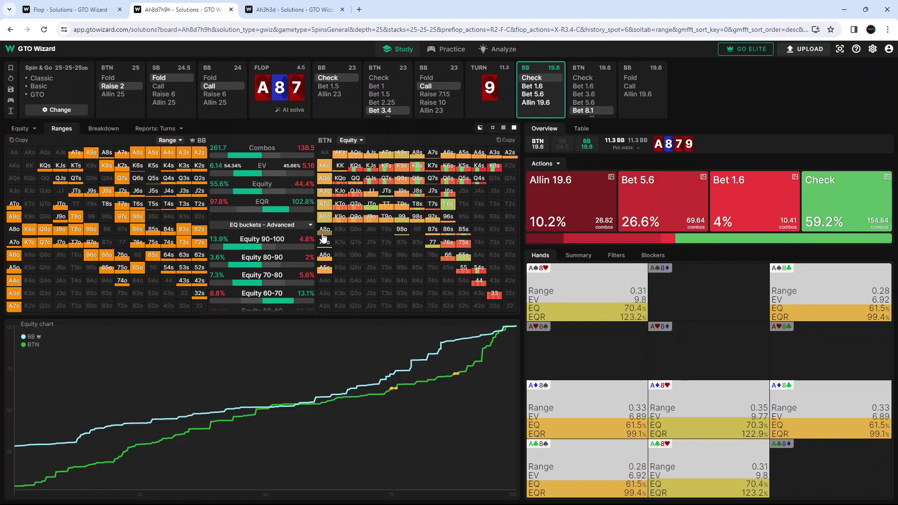
click(616, 255)
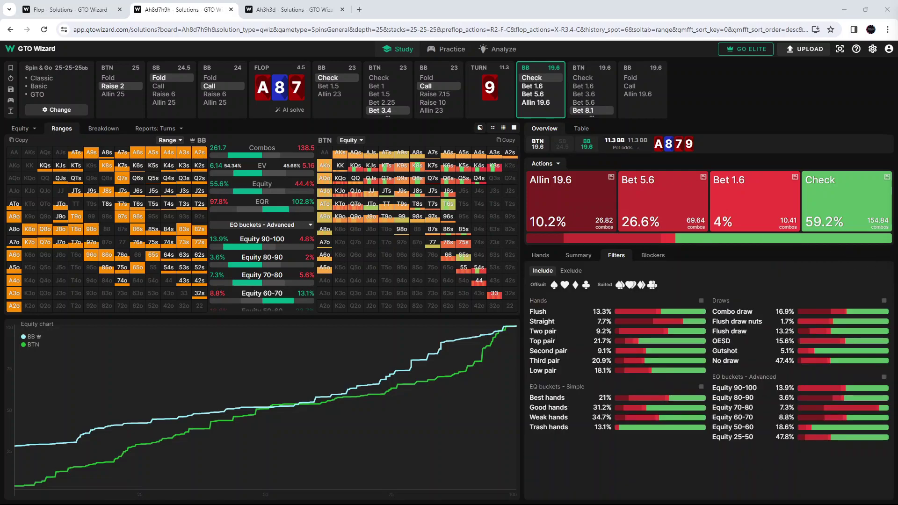
Step: Leave the A87 solution and open the GTO Wizard dashboard
click(39, 50)
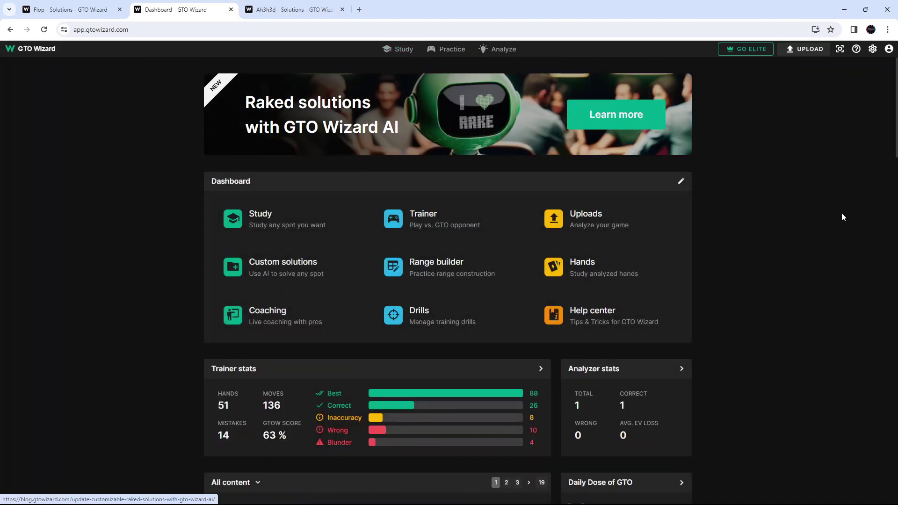